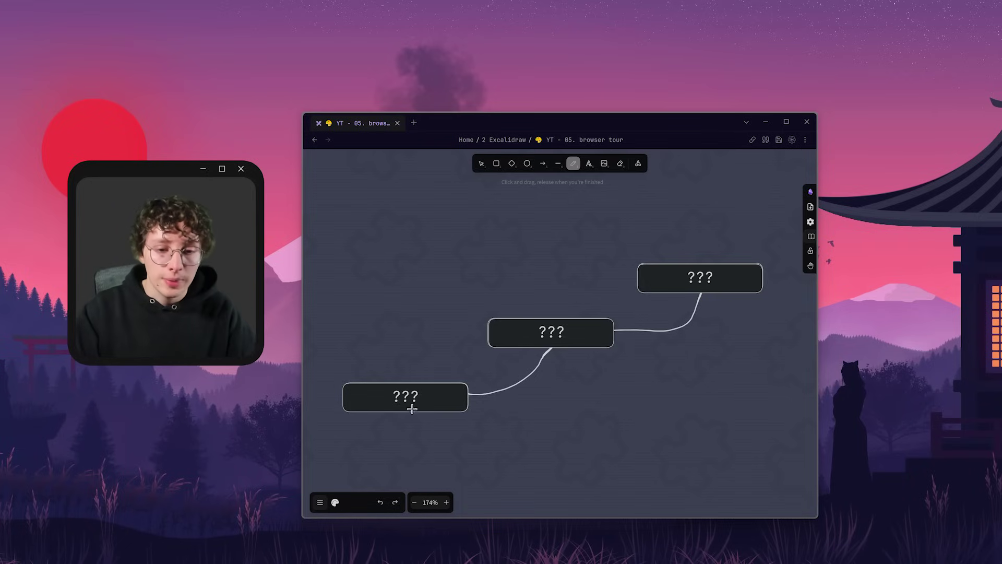
Try the tab bar on the left, then the right, then at the bottom of the window.
{"action": "mouse_move", "coordinate": [383, 384]}
{"action": "left_mouse_down"}
{"action": "mouse_move", "coordinate": [443, 405]}
{"action": "mouse_move", "coordinate": [444, 388]}
{"action": "left_mouse_up"}
{"action": "left_click_drag", "start_coordinate": [522, 343], "coordinate": [592, 344]}
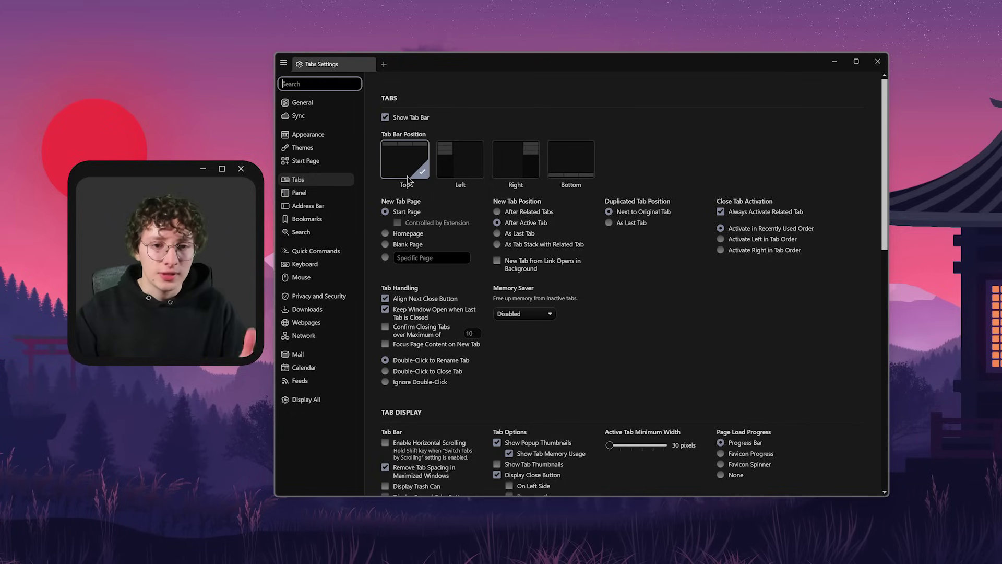
{"action": "left_click", "coordinate": [460, 166]}
{"action": "left_click", "coordinate": [638, 163]}
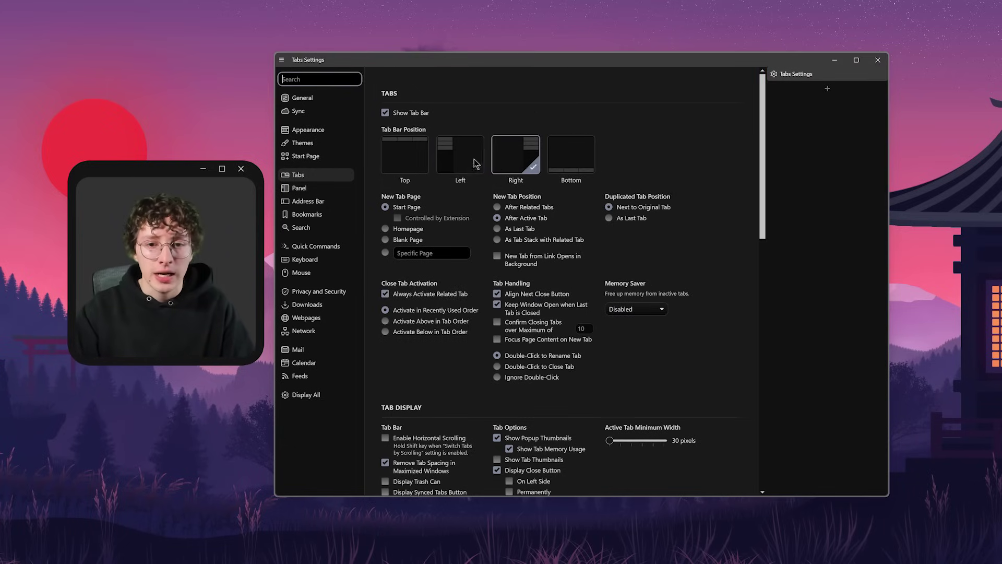
{"action": "left_click", "coordinate": [570, 164]}
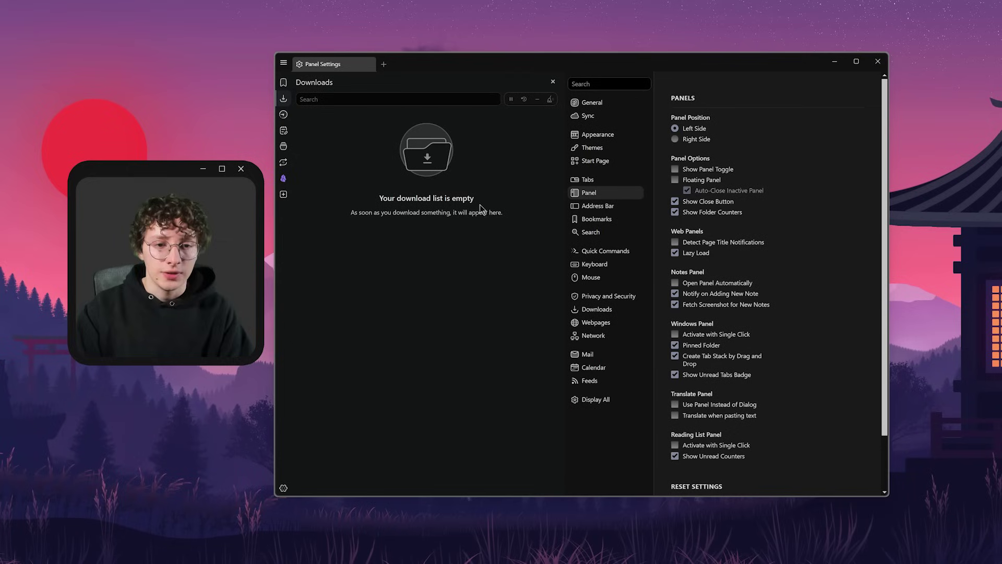
Open and dismiss the add-web-panel form, then open the Toolbar Editor's toolbar-set list.
{"action": "left_click", "coordinate": [283, 195]}
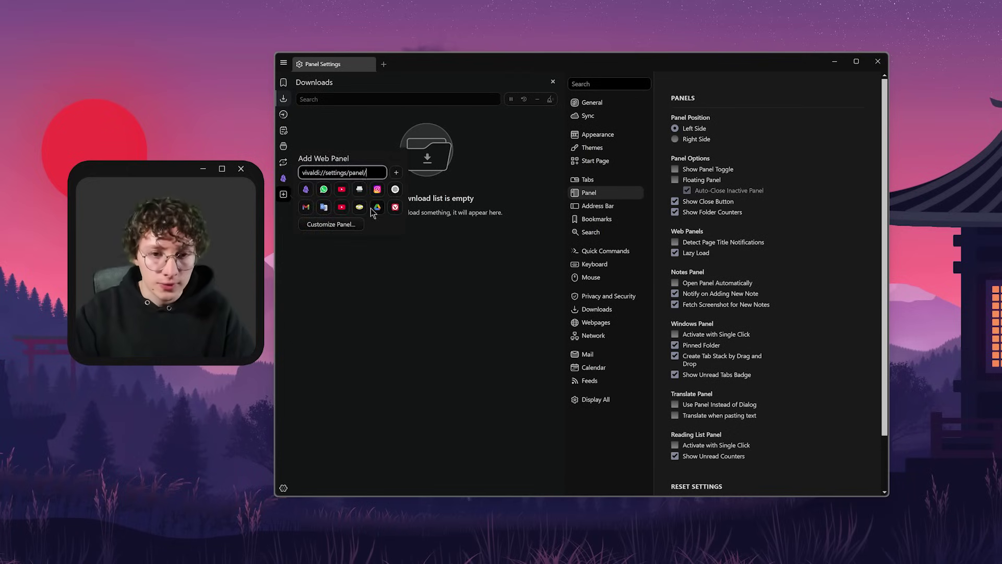
{"action": "key", "text": "Escape"}
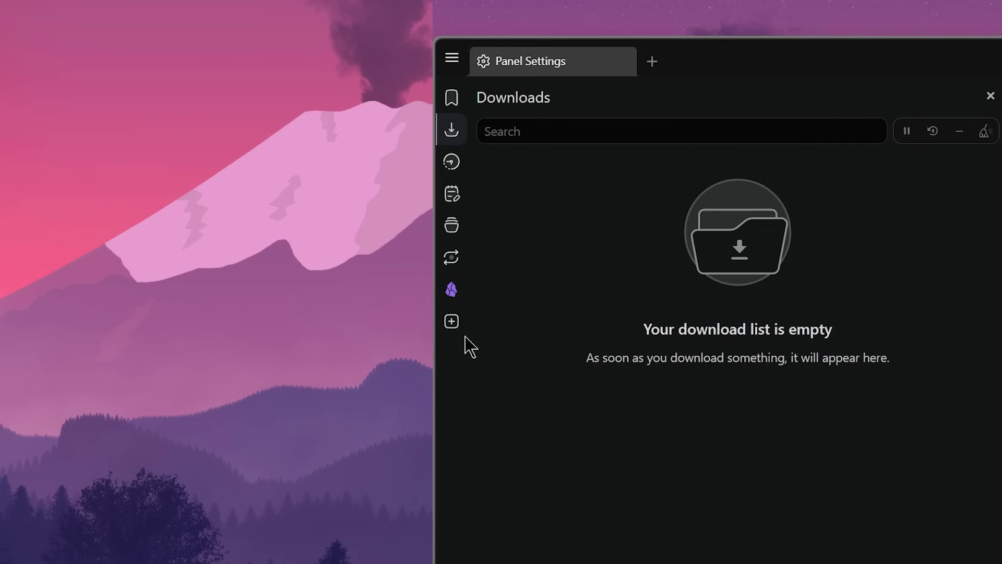
{"action": "left_click", "coordinate": [452, 322]}
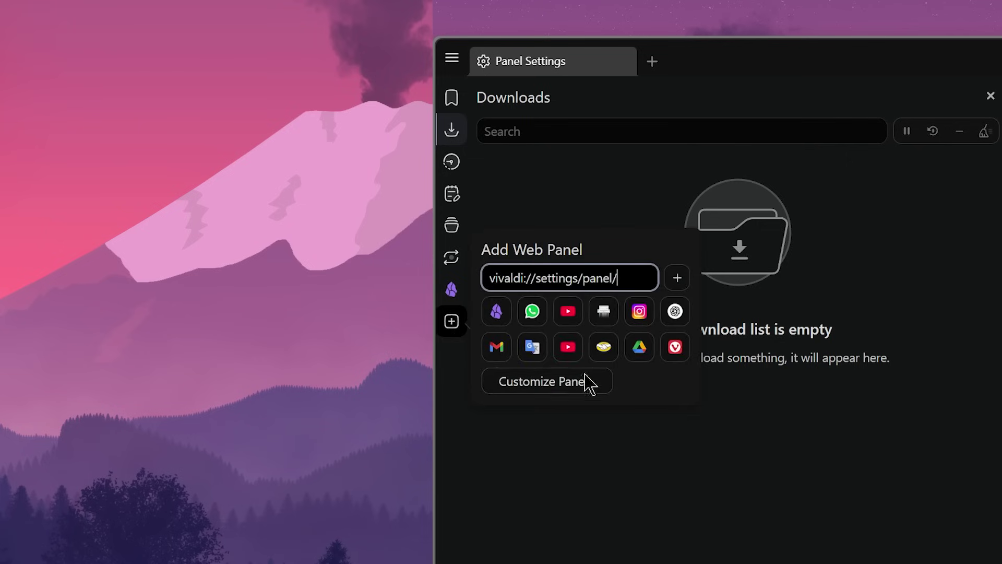
{"action": "left_click", "coordinate": [521, 389]}
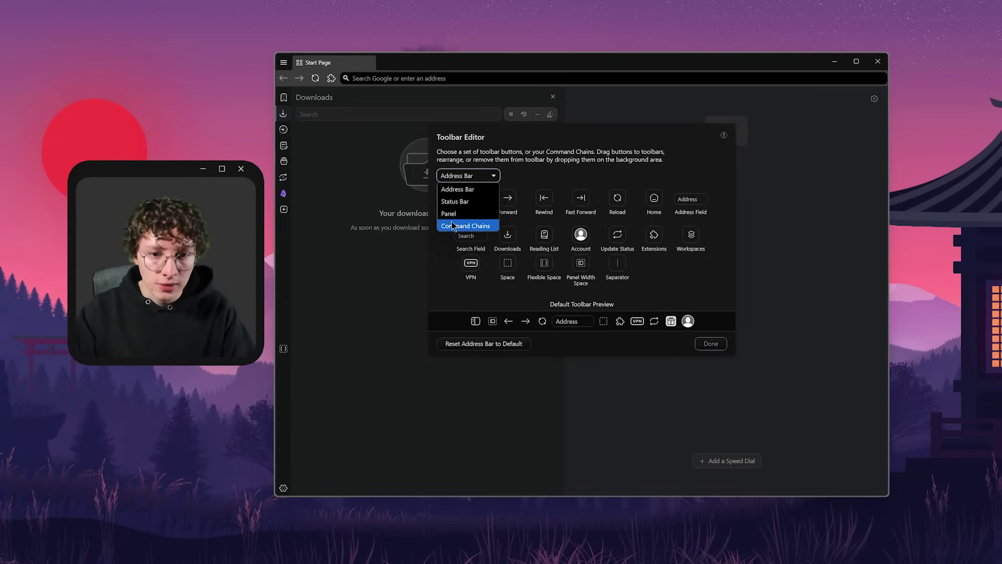
Add Workspaces to the Address Bar toolbar set and switch to the YouTube workspace.
{"action": "left_click", "coordinate": [454, 191]}
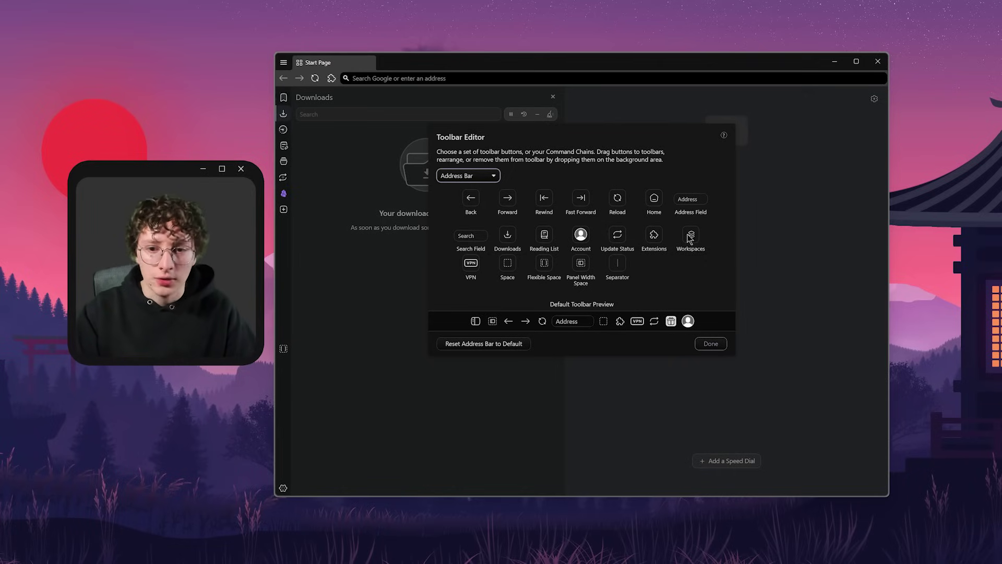
{"action": "left_click_drag", "start_coordinate": [699, 240], "coordinate": [885, 82]}
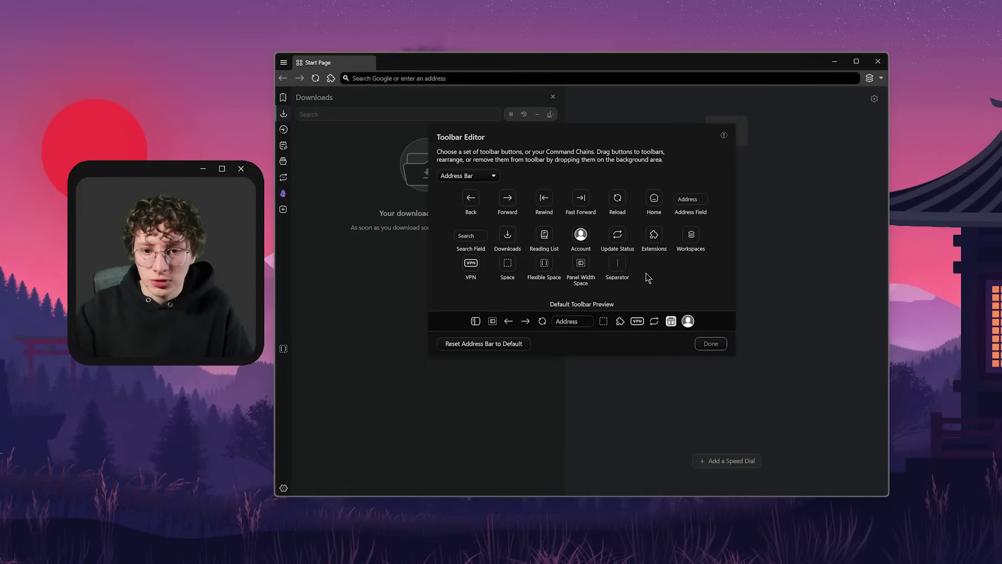
{"action": "left_click", "coordinate": [882, 78]}
{"action": "left_click", "coordinate": [919, 118]}
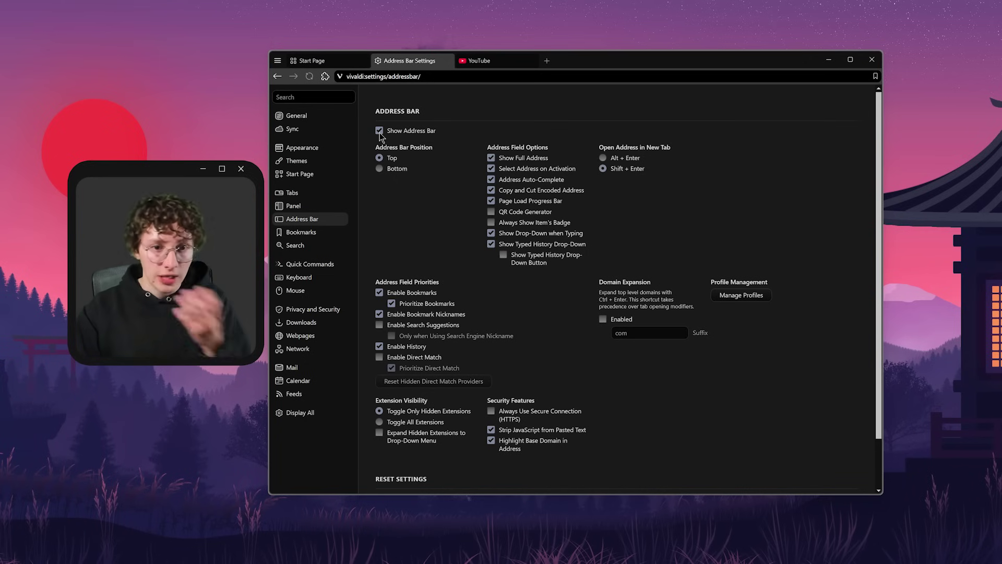
Hide the address bar and set User Interface Density to Compact.
{"action": "left_click", "coordinate": [379, 131]}
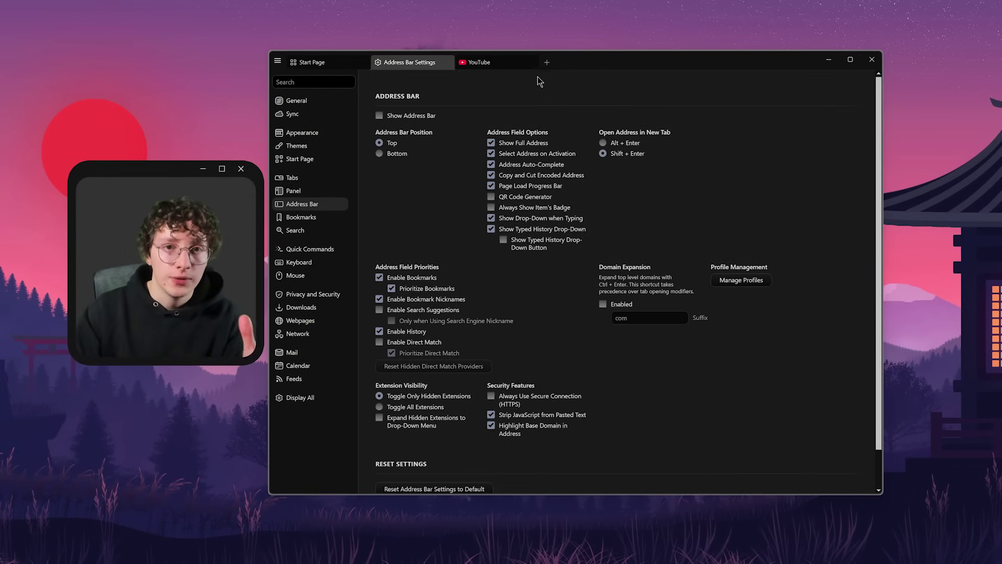
{"action": "left_click_drag", "start_coordinate": [600, 62], "coordinate": [634, 98]}
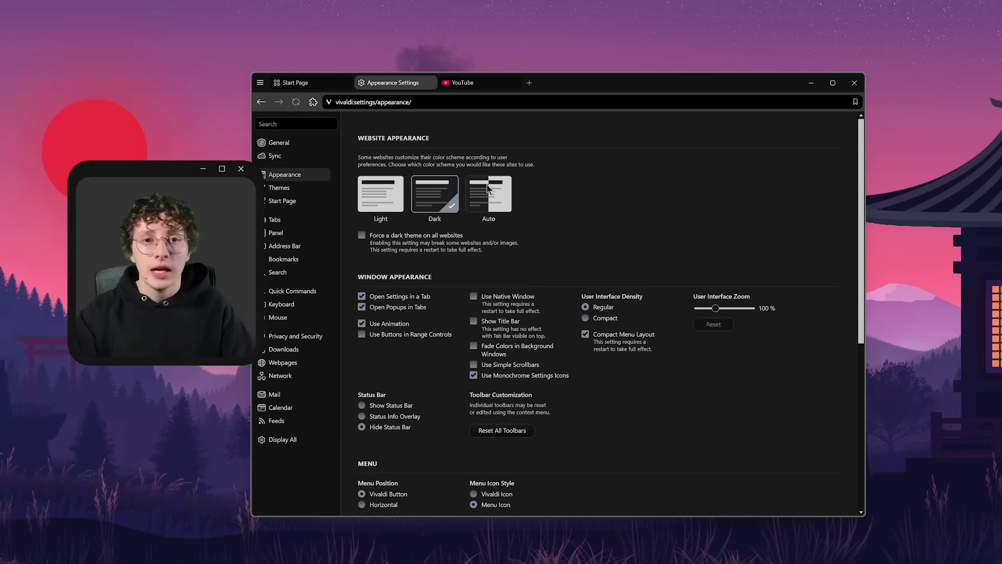
{"action": "left_click", "coordinate": [594, 320]}
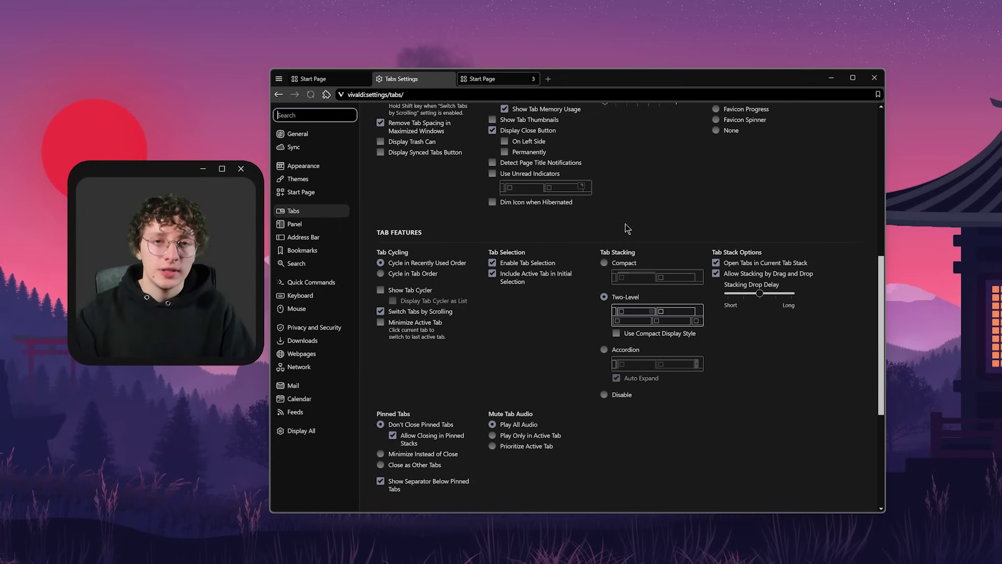
{"action": "left_click", "coordinate": [606, 264]}
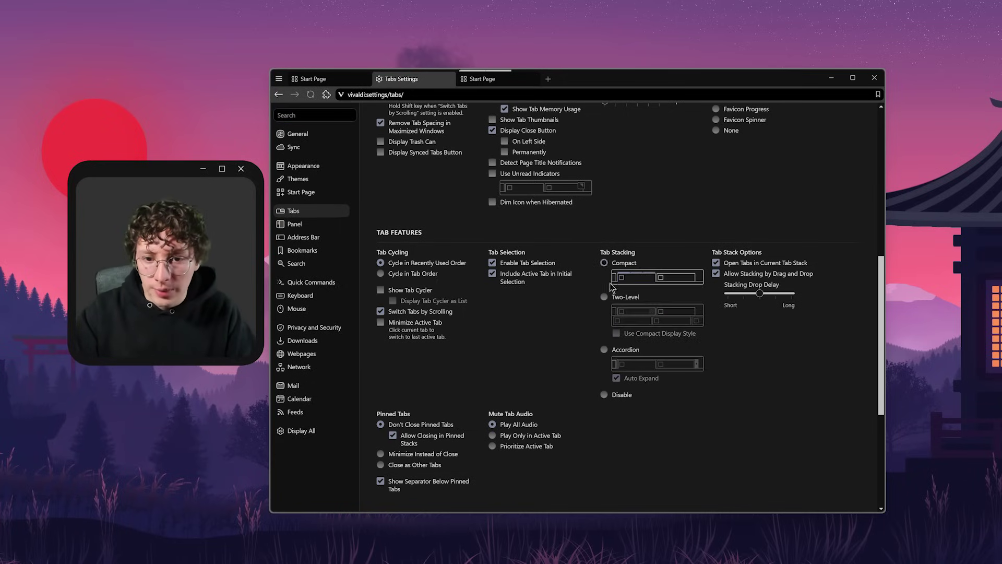
{"action": "left_click", "coordinate": [605, 299]}
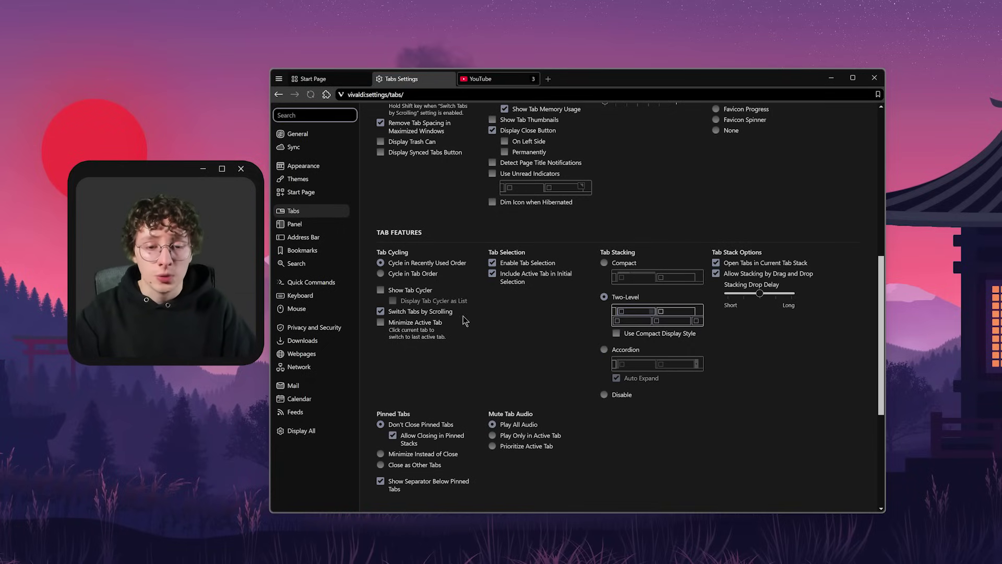
{"action": "left_click", "coordinate": [369, 77]}
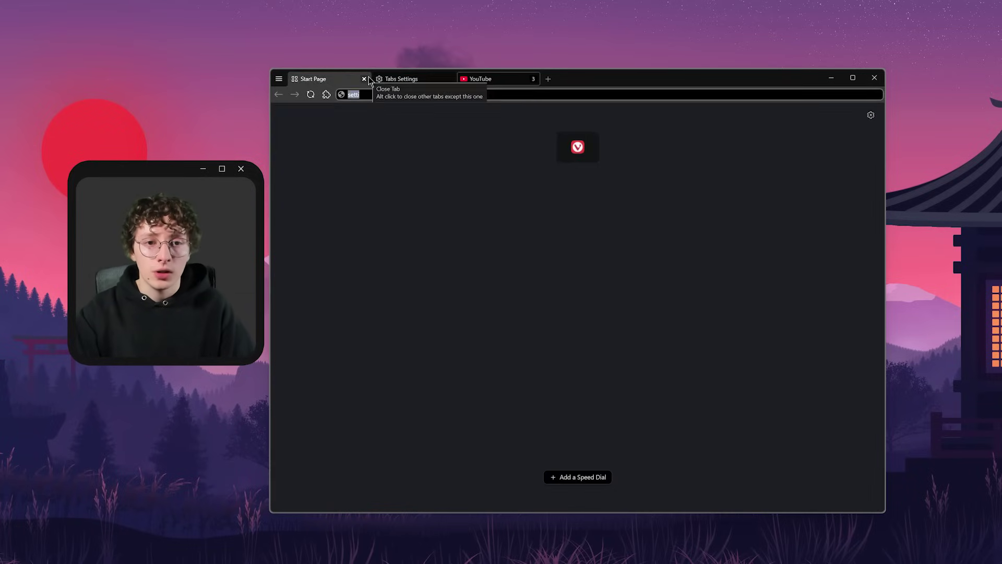
{"action": "scroll", "coordinate": [368, 76], "scroll_direction": "down", "scroll_amount": 1}
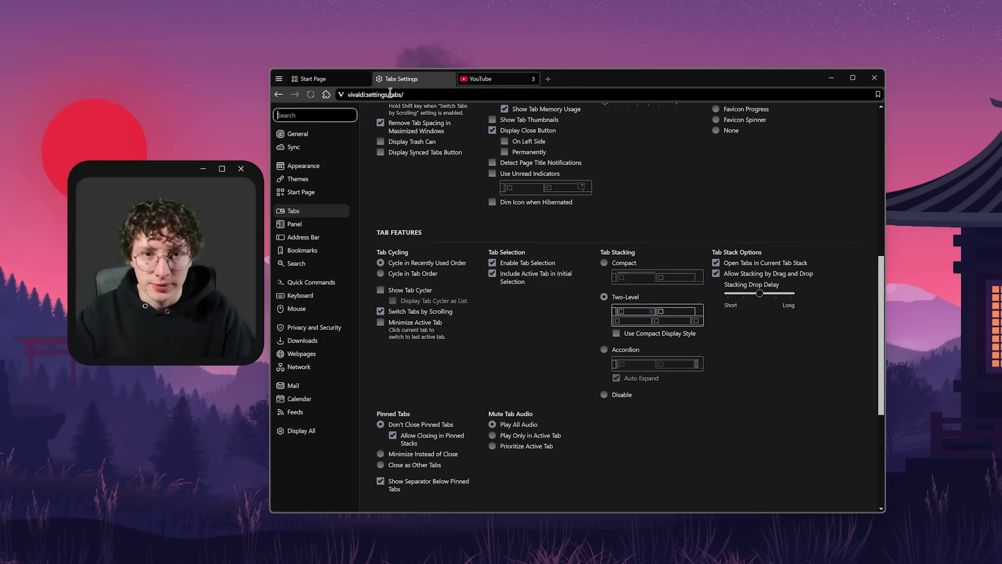
From the YouTube tab, run a Quick Commands Google search for 'ggogodsa'.
{"action": "left_click", "coordinate": [481, 81]}
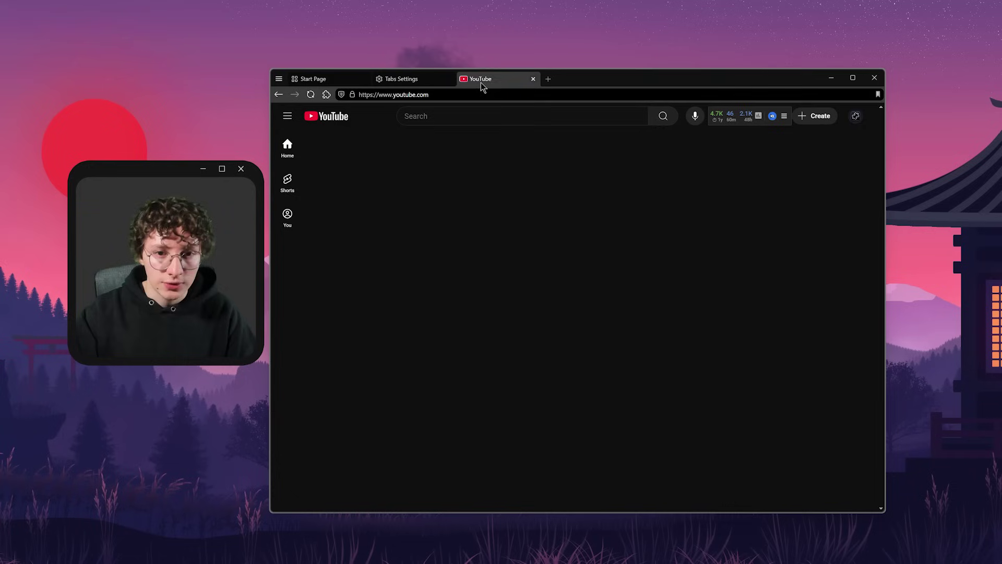
{"action": "key", "text": "F2"}
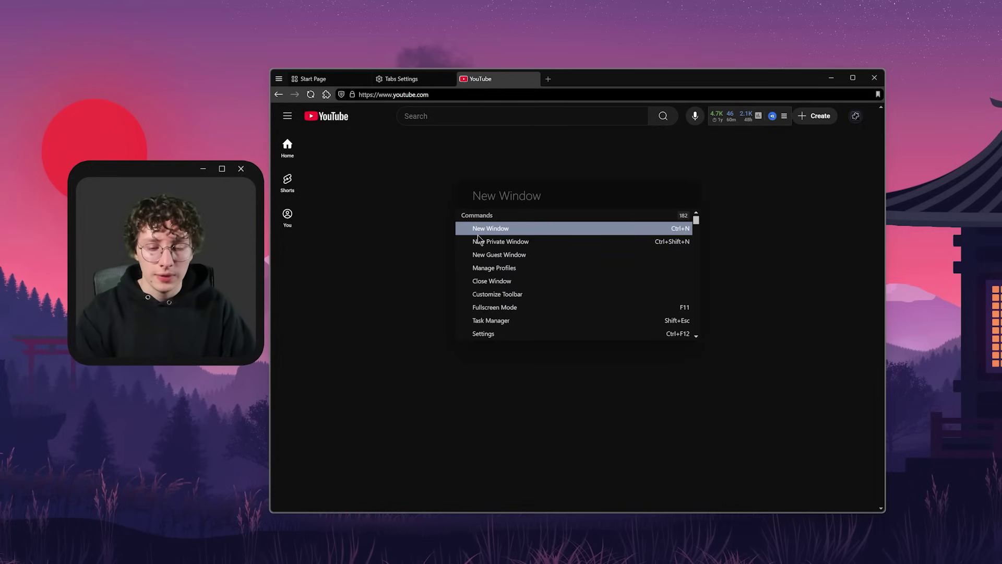
{"action": "type", "text": "ggogodsa"}
{"action": "key", "text": "Return"}
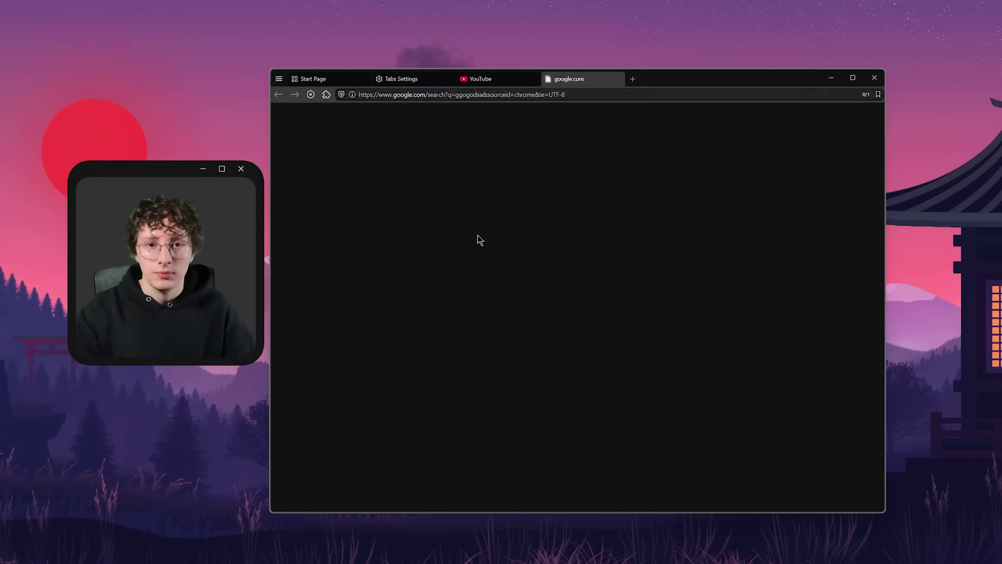
Close the YouTube browser window with the Quick Commands 'close' entry.
{"action": "key", "text": "ctrl+shift+Tab"}
{"action": "key", "text": "F2"}
{"action": "type", "text": "close"}
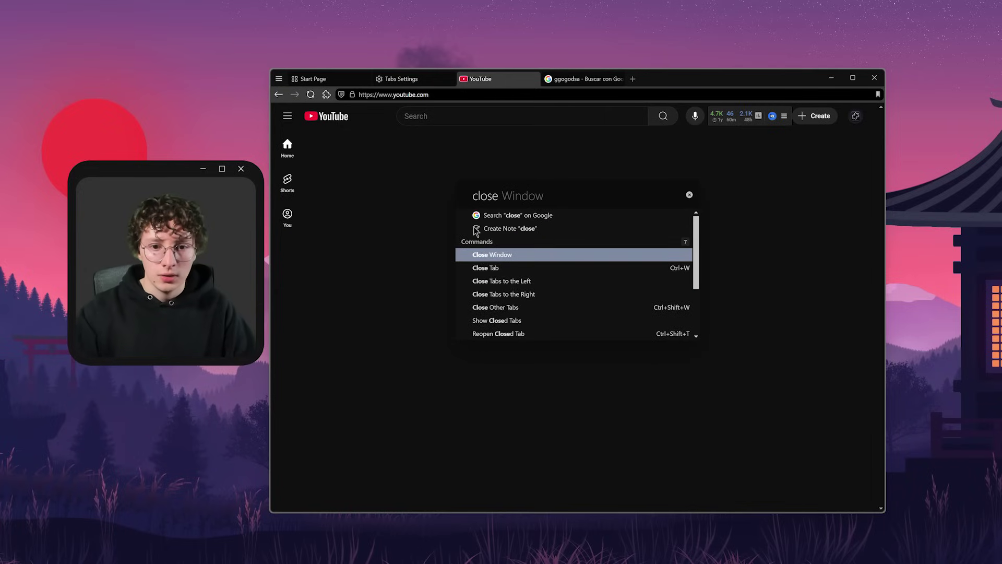
{"action": "left_click", "coordinate": [501, 256]}
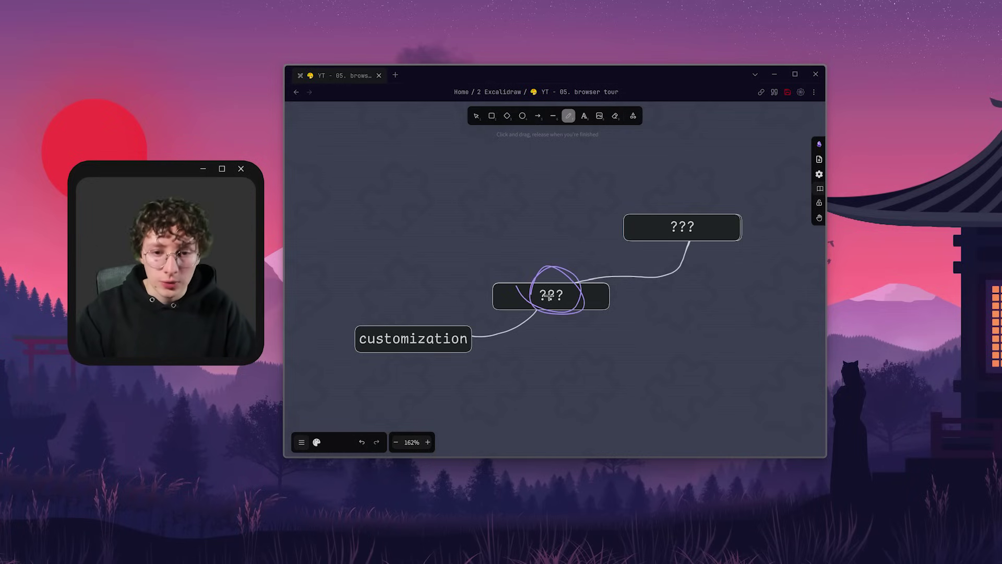
{"action": "key", "text": "v"}
{"action": "left_click", "coordinate": [595, 296]}
Type 'shortcuts' and scroll down through the keyboard shortcuts list.
{"action": "type", "text": "shortcuts"}
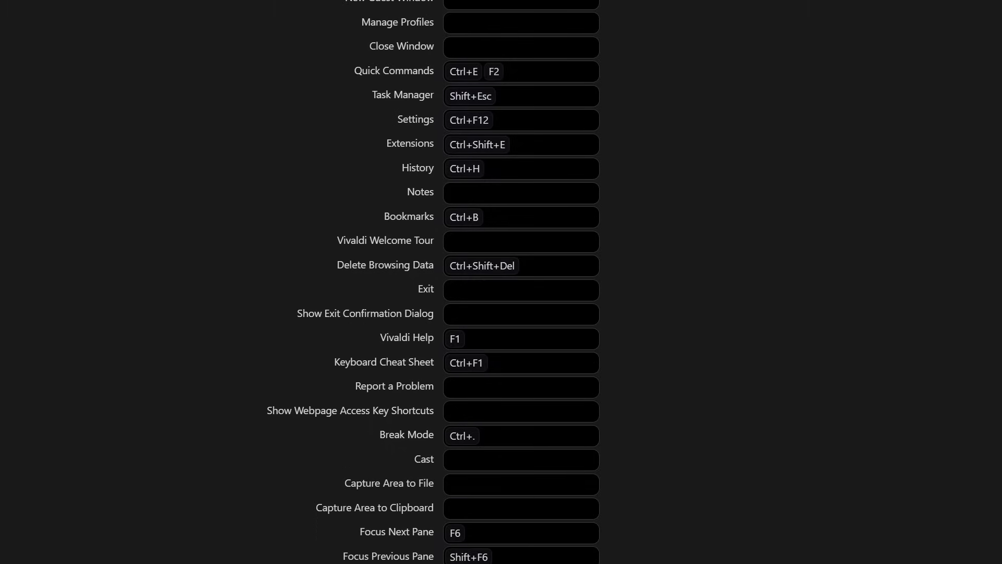
{"action": "scroll", "coordinate": [501, 282], "scroll_direction": "down", "scroll_amount": 6}
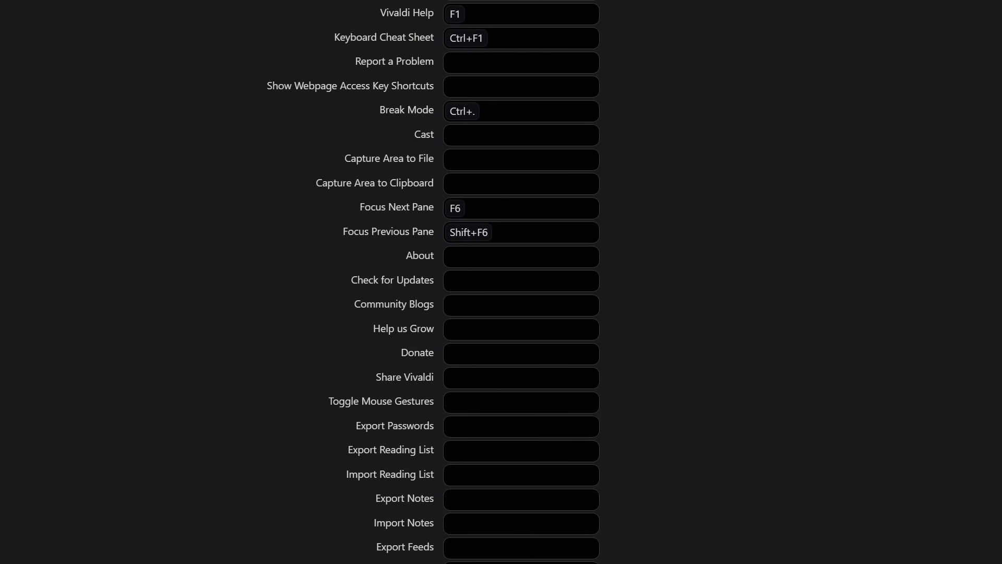
{"action": "scroll", "coordinate": [978, 187], "scroll_direction": "down", "scroll_amount": 15}
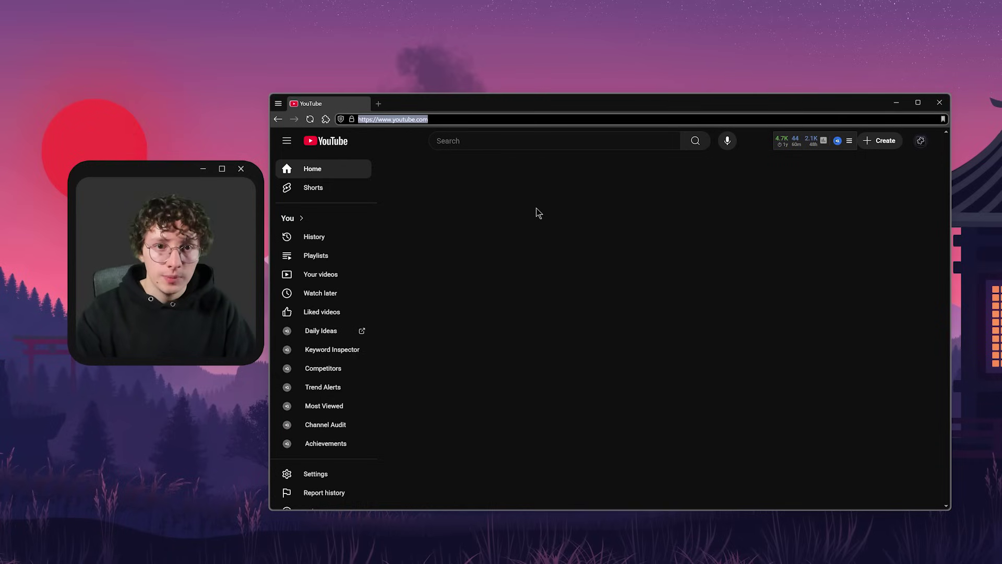
Reload YouTube, open Google Traductor with F4, and close all other tabs.
{"action": "key", "text": "Return"}
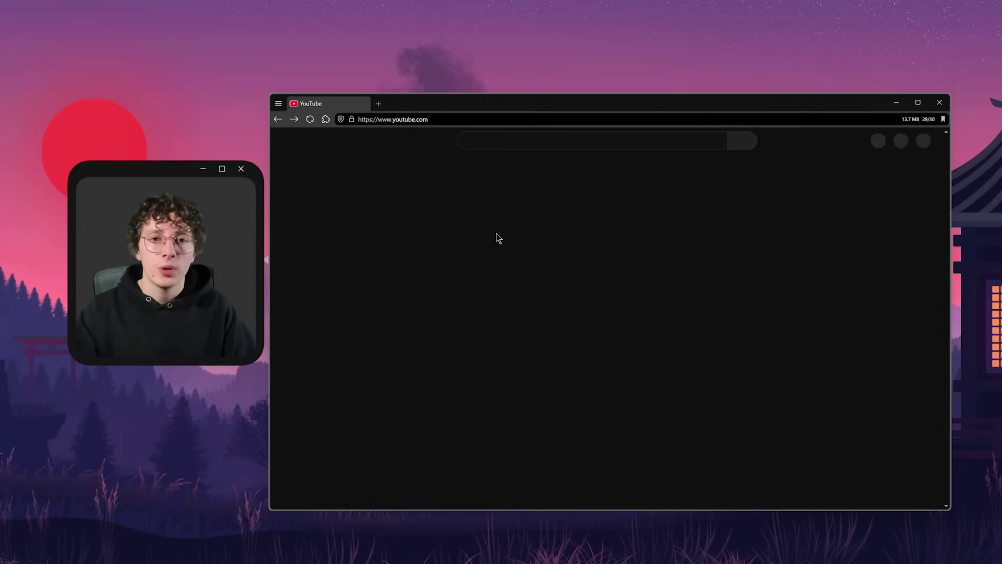
{"action": "key", "text": "F4"}
{"action": "key", "text": "Return"}
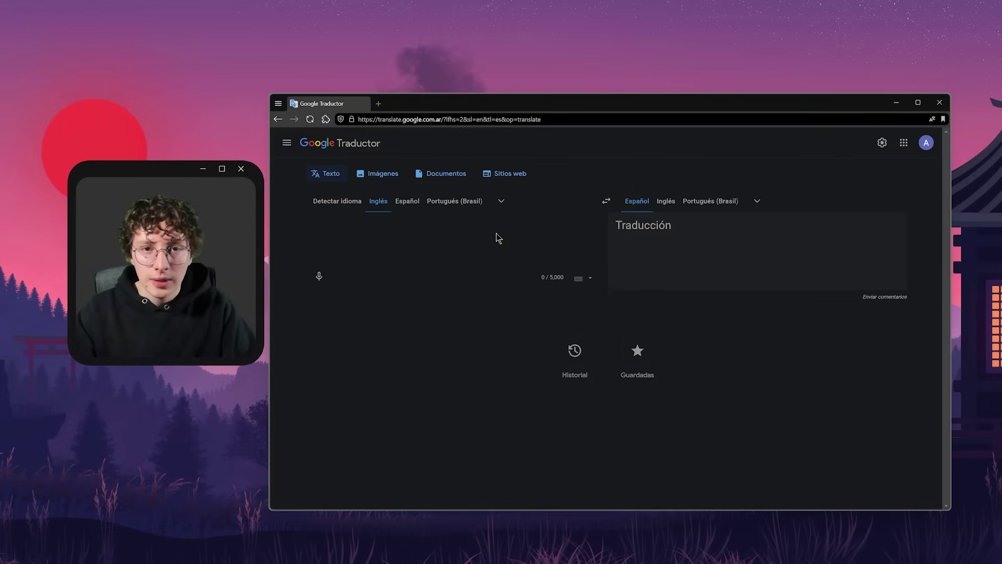
{"action": "key", "text": "ctrl+shift+w"}
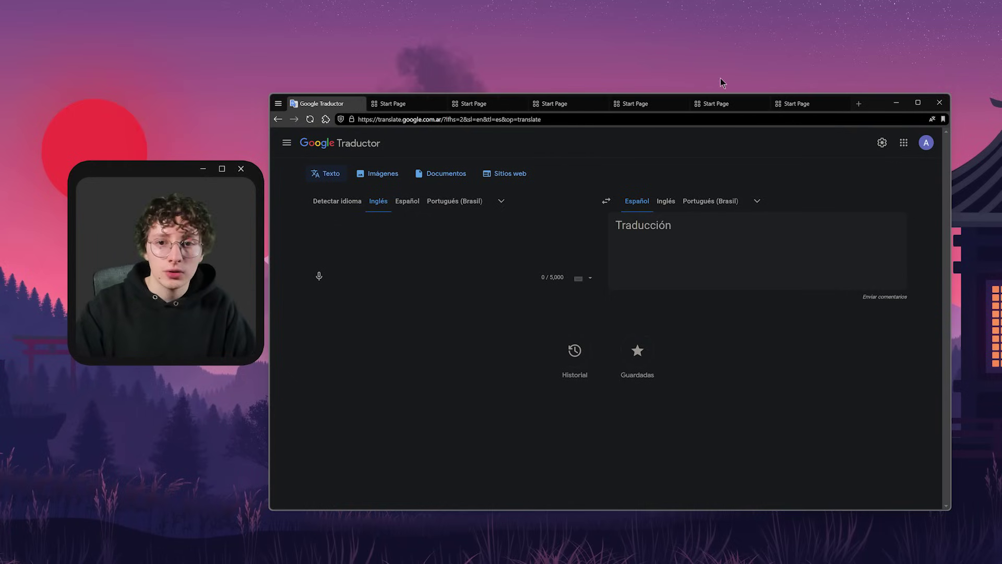
{"action": "key", "text": "alt+shift+w"}
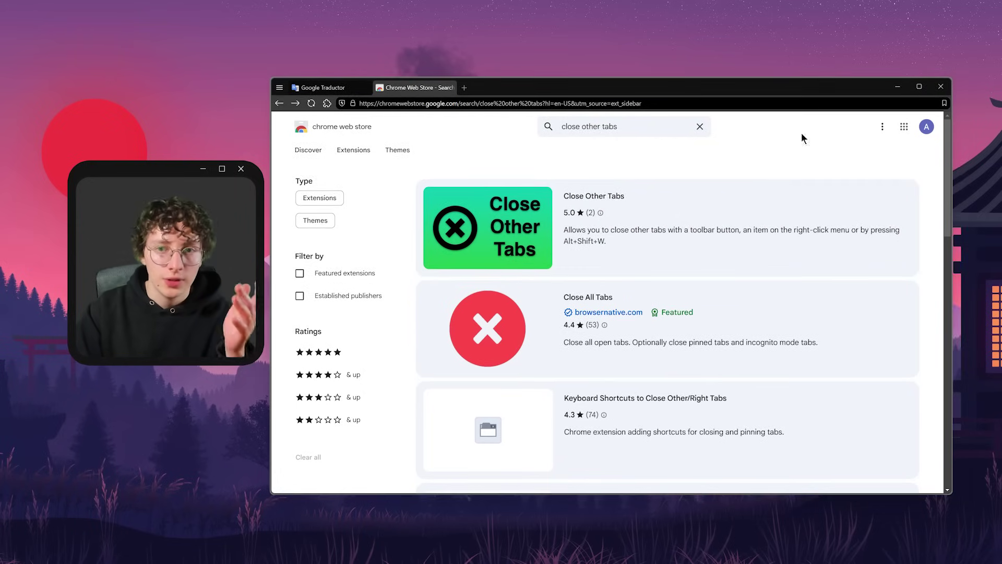
Open the Close Other Tabs extension's store page, scroll its details, then move to the next tab.
{"action": "scroll", "coordinate": [914, 324], "scroll_direction": "down", "scroll_amount": 10}
{"action": "scroll", "coordinate": [915, 345], "scroll_direction": "down", "scroll_amount": 3}
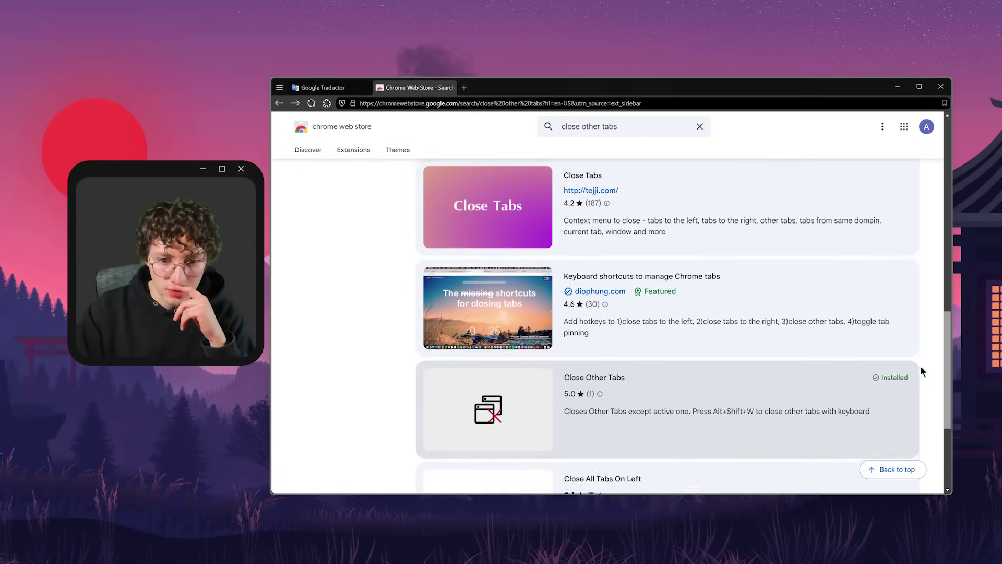
{"action": "left_click", "coordinate": [675, 362]}
{"action": "scroll", "coordinate": [564, 400], "scroll_direction": "down", "scroll_amount": 2}
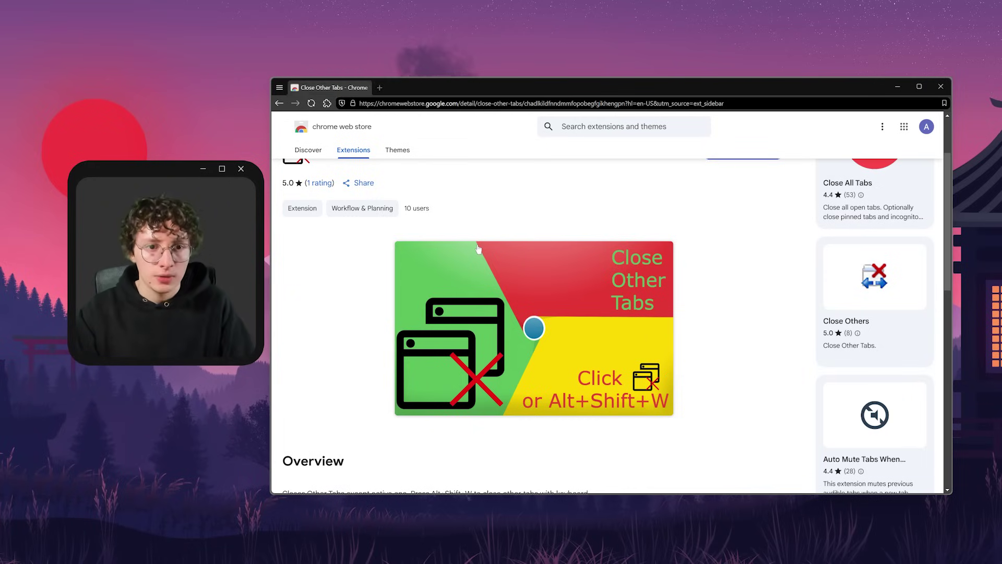
{"action": "key", "text": "ctrl+Tab"}
{"action": "key", "text": "ctrl+Tab"}
{"action": "key", "text": "ctrl+Tab"}
{"action": "key", "text": "ctrl+Tab"}
{"action": "key", "text": "ctrl+Tab"}
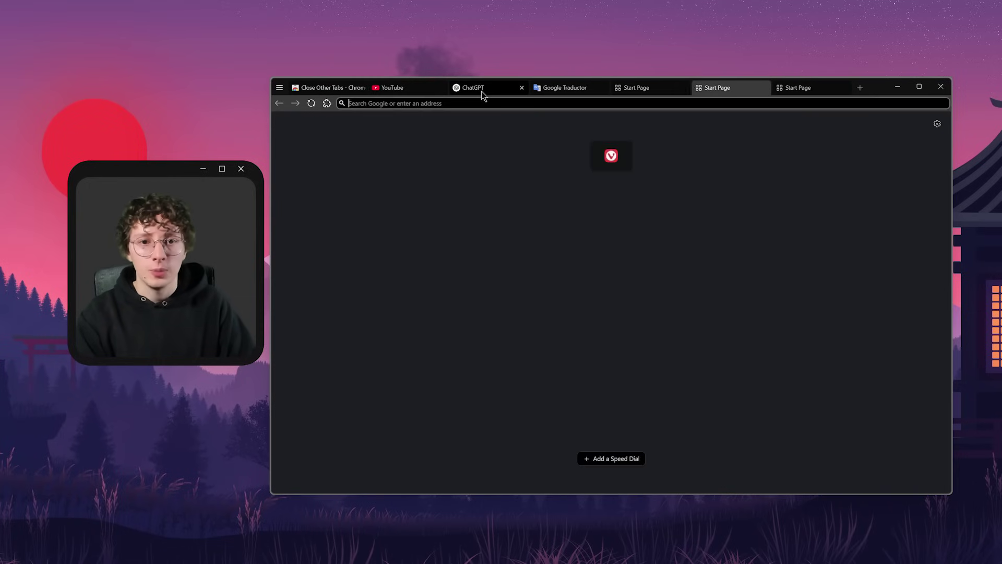
Cycle tabs with Ctrl+Tab and Ctrl+Shift+H/L, ending on YouTube via Ctrl+2.
{"action": "key", "text": "ctrl+Tab"}
{"action": "key", "text": "ctrl+Tab"}
{"action": "key", "text": "ctrl+Tab"}
{"action": "key", "text": "ctrl+Tab"}
{"action": "key", "text": "ctrl+Tab"}
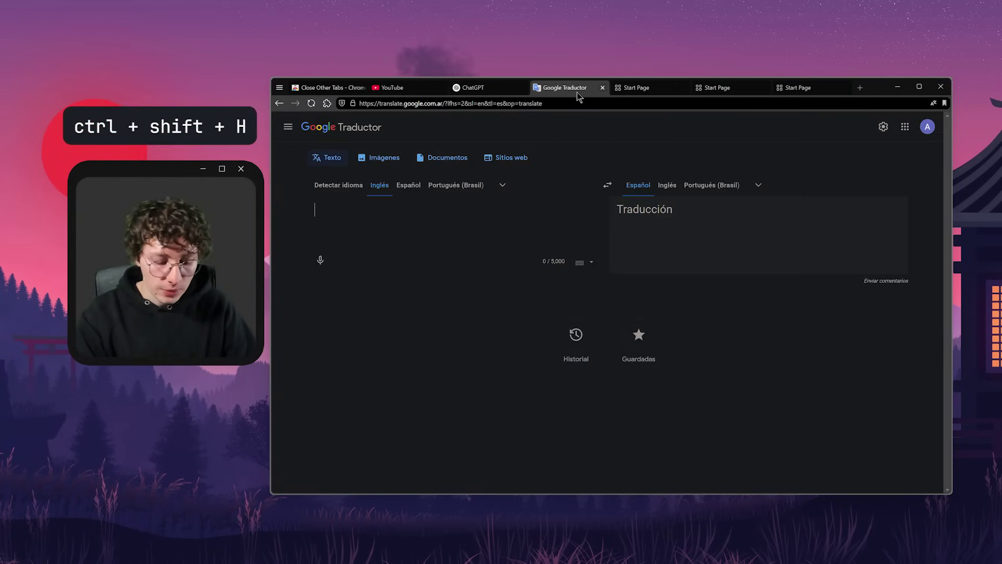
{"action": "key", "text": "ctrl+shift+h"}
{"action": "key", "text": "ctrl+shift+h"}
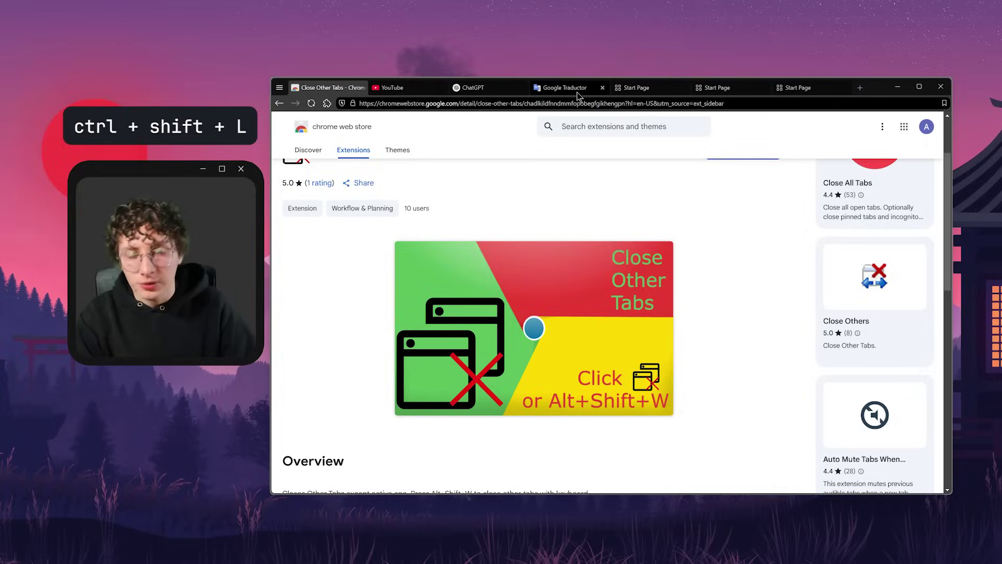
{"action": "key", "text": "ctrl+shift+l"}
{"action": "key", "text": "ctrl+shift+l"}
{"action": "key", "text": "ctrl+shift+l"}
{"action": "key", "text": "ctrl+shift+l"}
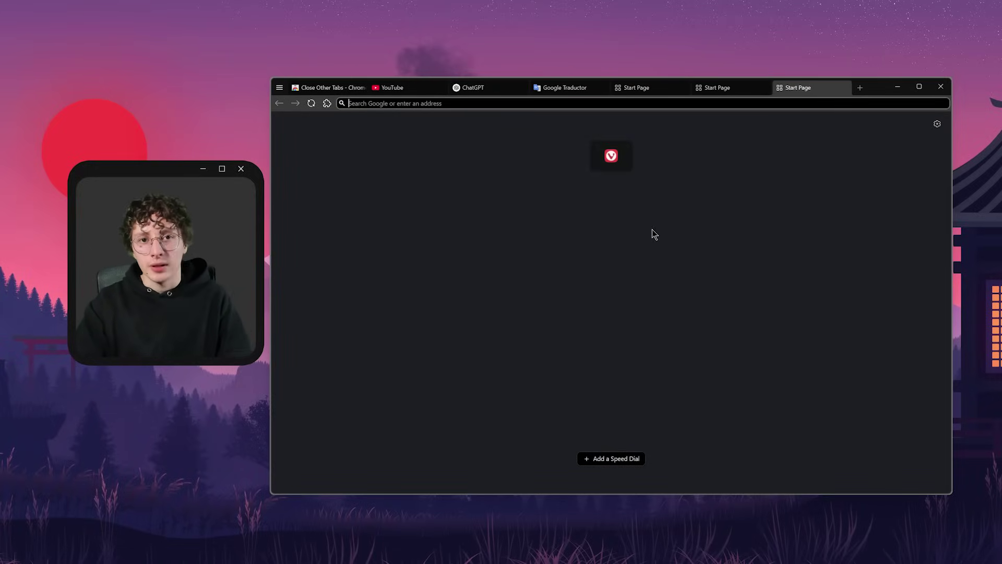
{"action": "key", "text": "ctrl+2"}
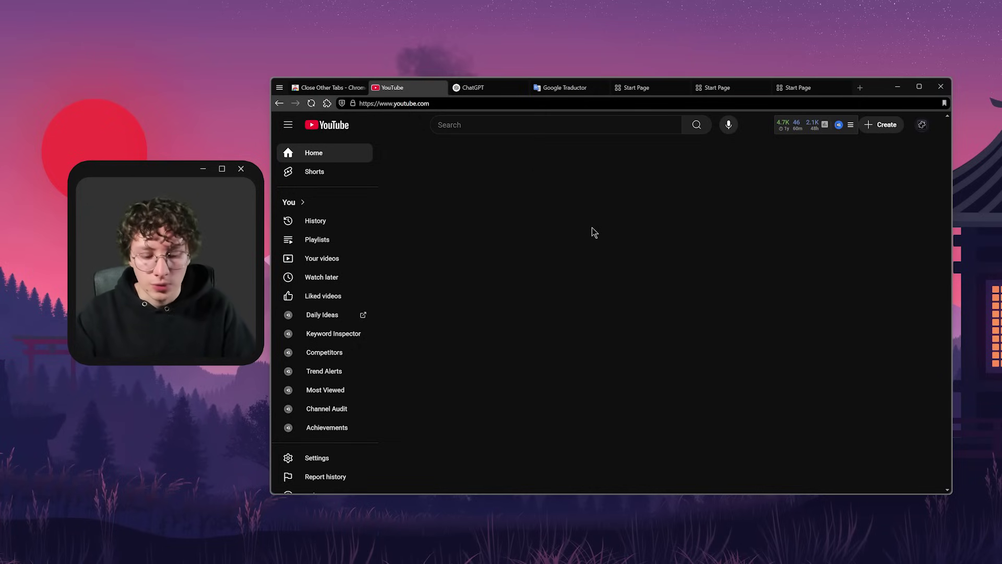
Open a blank tab, close it, and reopen the last closed tab.
{"action": "key", "text": "ctrl+t"}
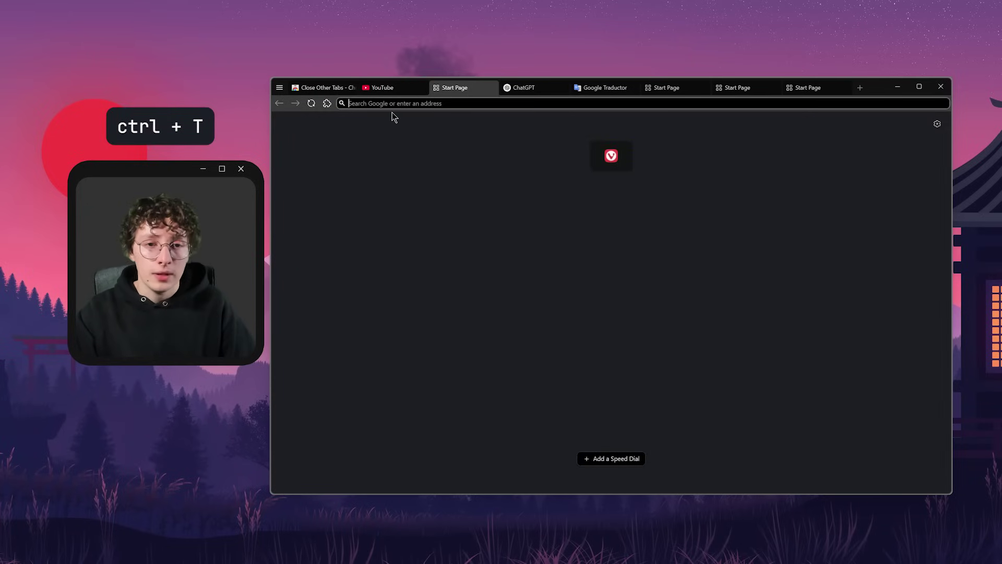
{"action": "key", "text": "ctrl+w"}
{"action": "key", "text": "ctrl+shift+t"}
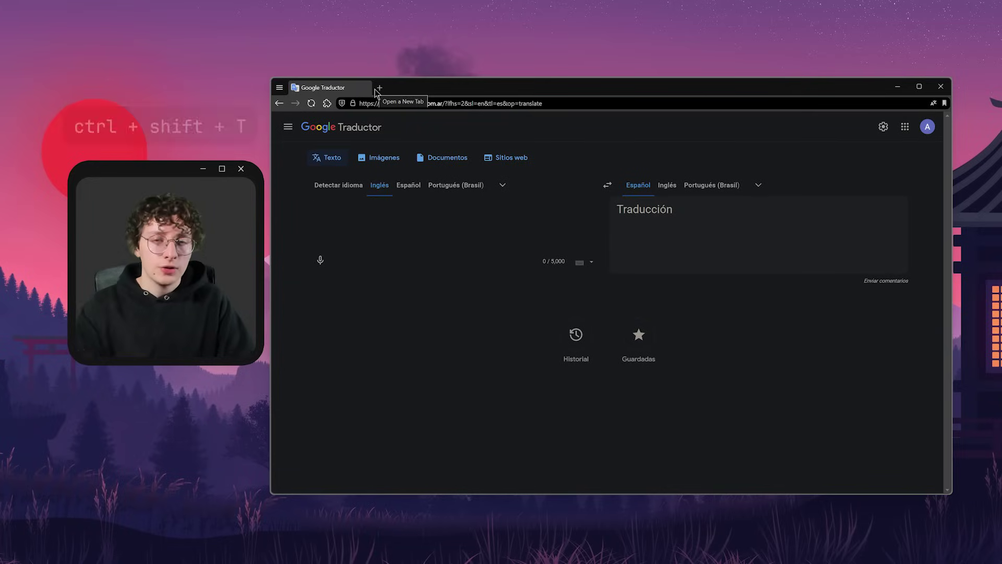
Reopen recently closed tabs and select the gpt prefix in the ChatGPT bookmark name.
{"action": "key", "text": "ctrl+shift+t"}
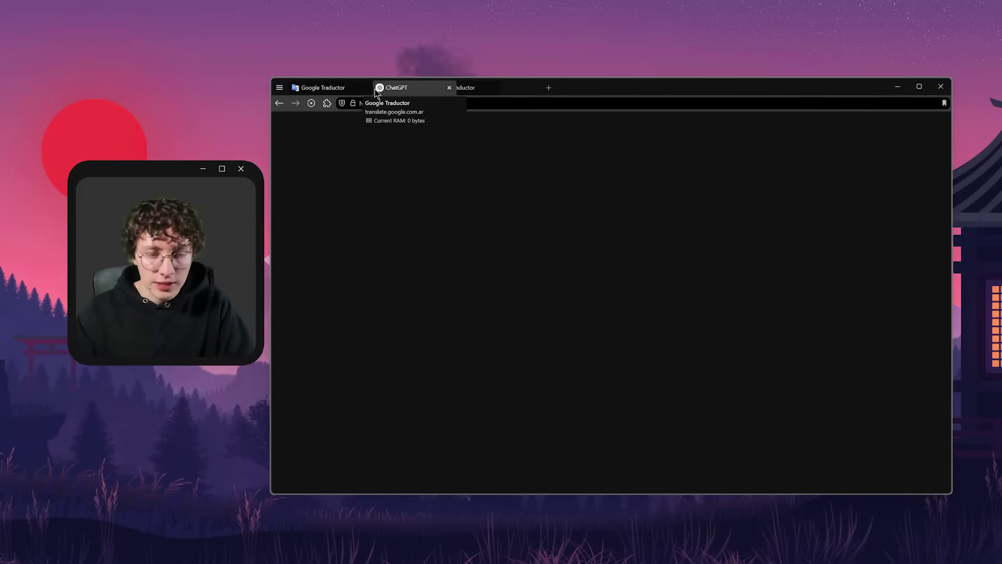
{"action": "key", "text": "ctrl+shift+t"}
{"action": "key", "text": "ctrl+shift+t"}
{"action": "key", "text": "ctrl+shift+t"}
{"action": "key", "text": "ctrl+shift+t"}
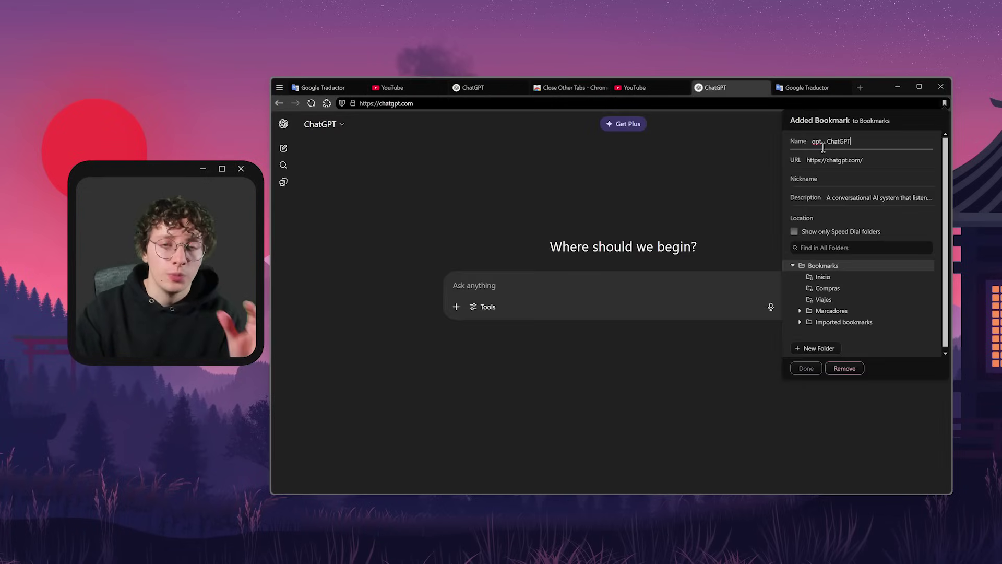
{"action": "double_click", "coordinate": [812, 141]}
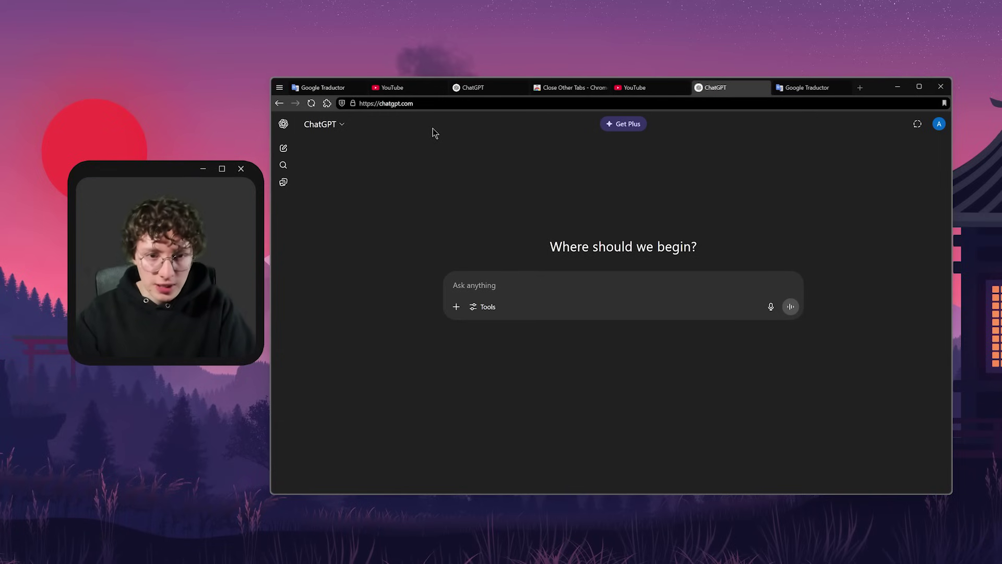
In new tabs, enter 'gp5t' and 'chatgpt.com' in the address bar to open ChatGPT.
{"action": "key", "text": "ctrl+t"}
{"action": "type", "text": "gp5t"}
{"action": "key", "text": "Return"}
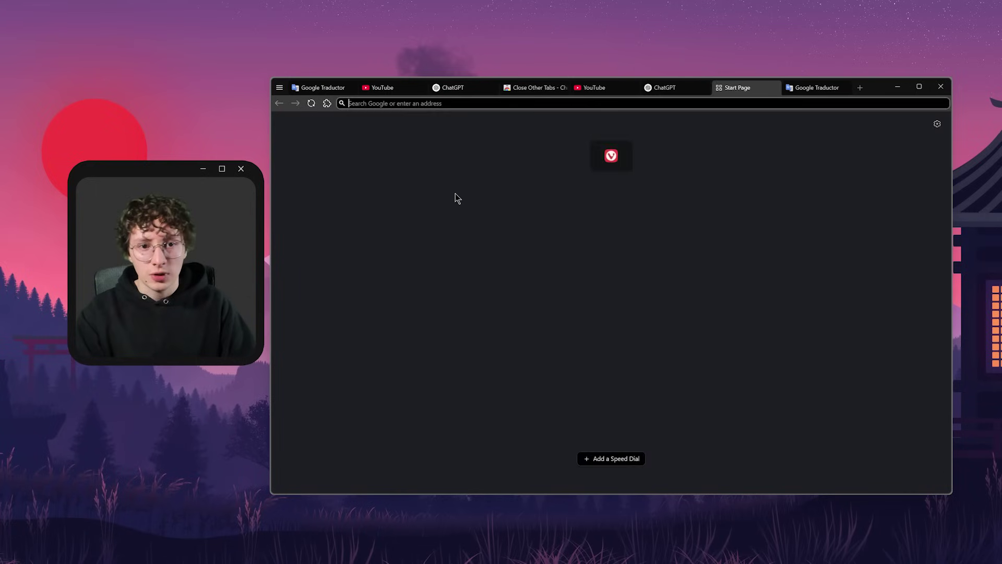
{"action": "type", "text": "chatgpt.com"}
{"action": "key", "text": "Return"}
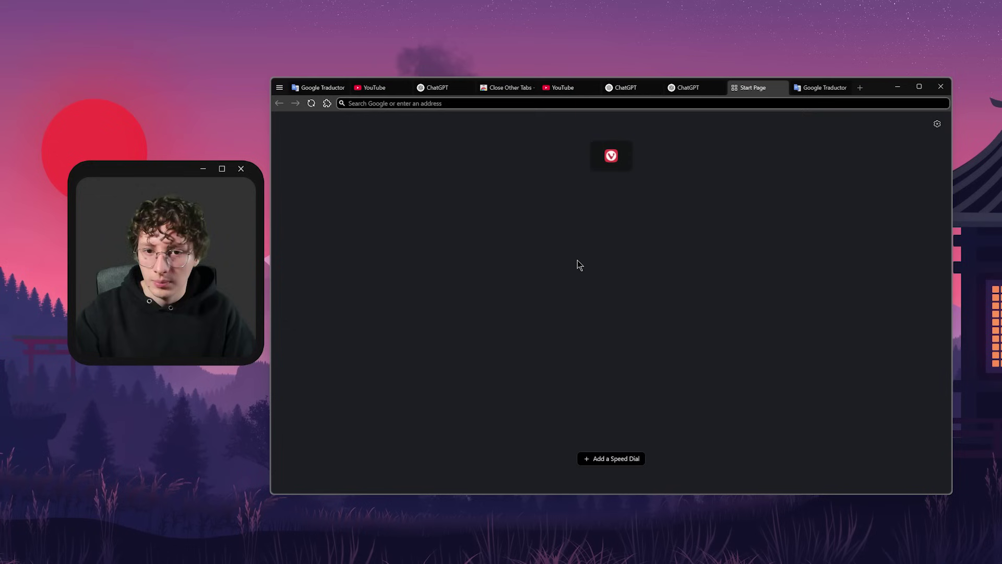
Start adding a Speed Dial on the Start Page, then cycle tabs to the Close Other Tabs store page.
{"action": "left_click", "coordinate": [613, 459]}
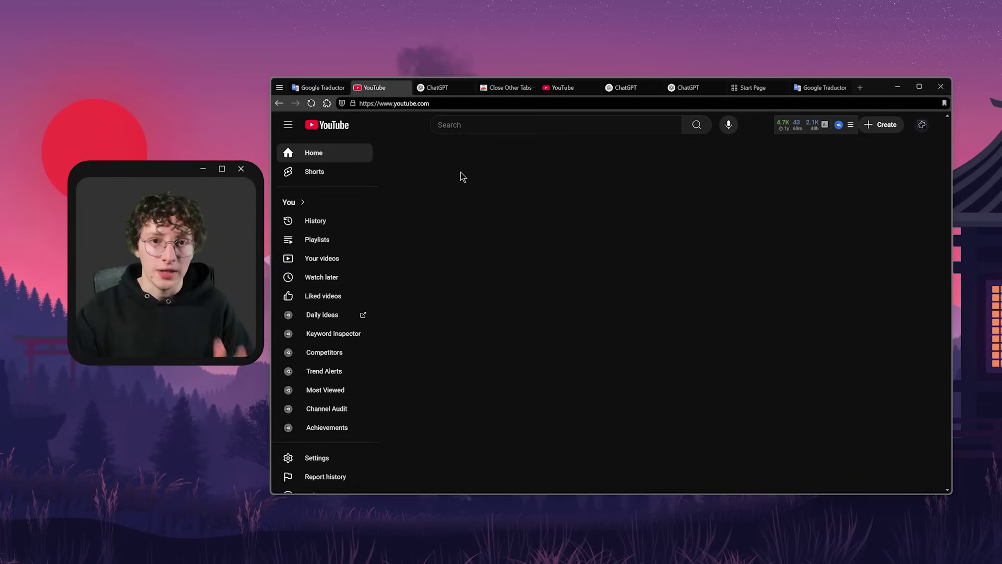
{"action": "key", "text": "ctrl+Tab"}
{"action": "key", "text": "ctrl+Tab"}
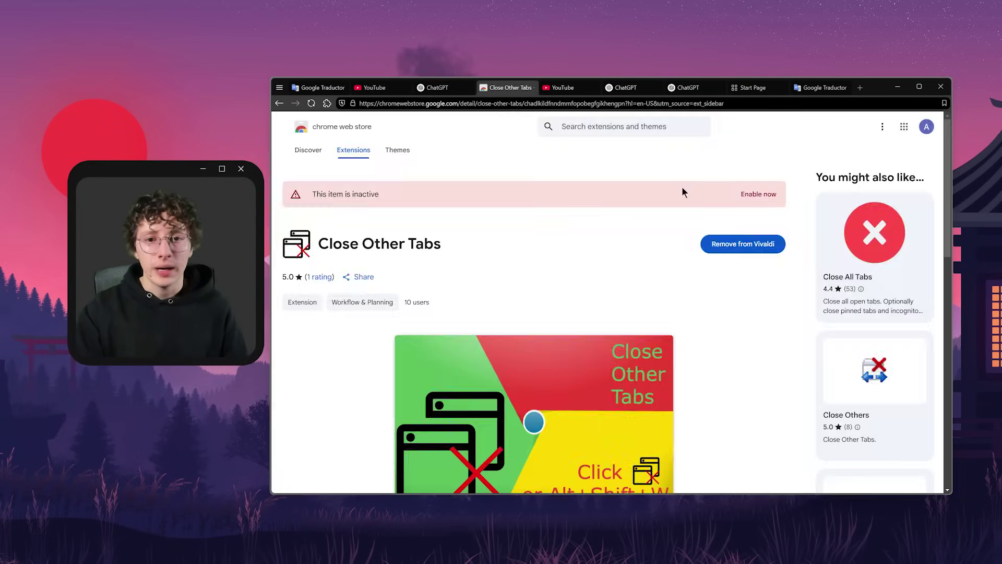
{"action": "key", "text": "ctrl+Tab"}
{"action": "key", "text": "ctrl+Tab"}
{"action": "key", "text": "ctrl+Tab"}
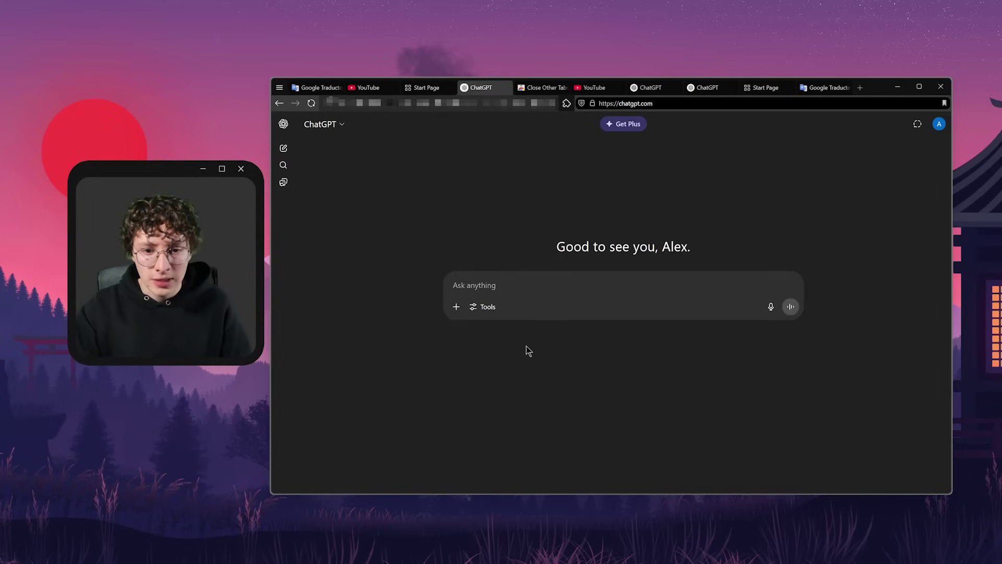
Open and close blank tabs twice using Ctrl+T and Ctrl+W.
{"action": "key", "text": "ctrl+t"}
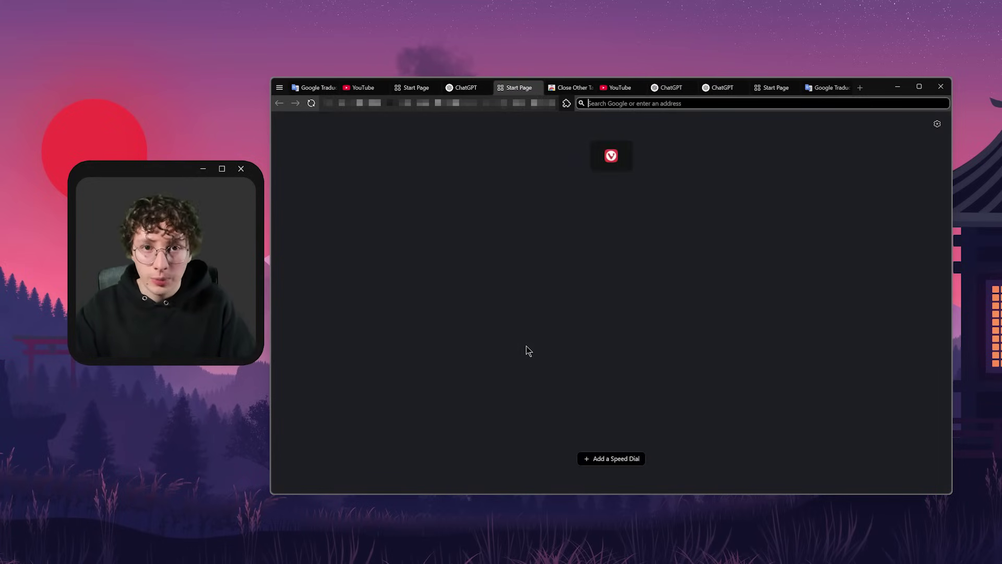
{"action": "key", "text": "ctrl+w"}
{"action": "key", "text": "ctrl+t"}
{"action": "key", "text": "ctrl+t"}
{"action": "key", "text": "ctrl+t"}
{"action": "key", "text": "ctrl+t"}
{"action": "key", "text": "ctrl+t"}
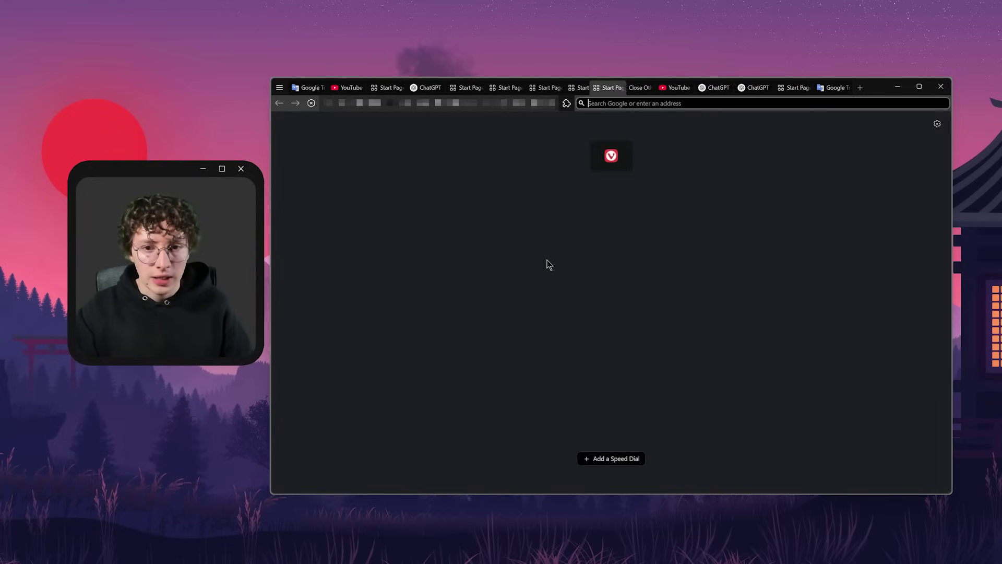
{"action": "key", "text": "ctrl+w"}
{"action": "key", "text": "ctrl+w"}
{"action": "key", "text": "ctrl+w"}
{"action": "key", "text": "ctrl+w"}
{"action": "key", "text": "ctrl+w"}
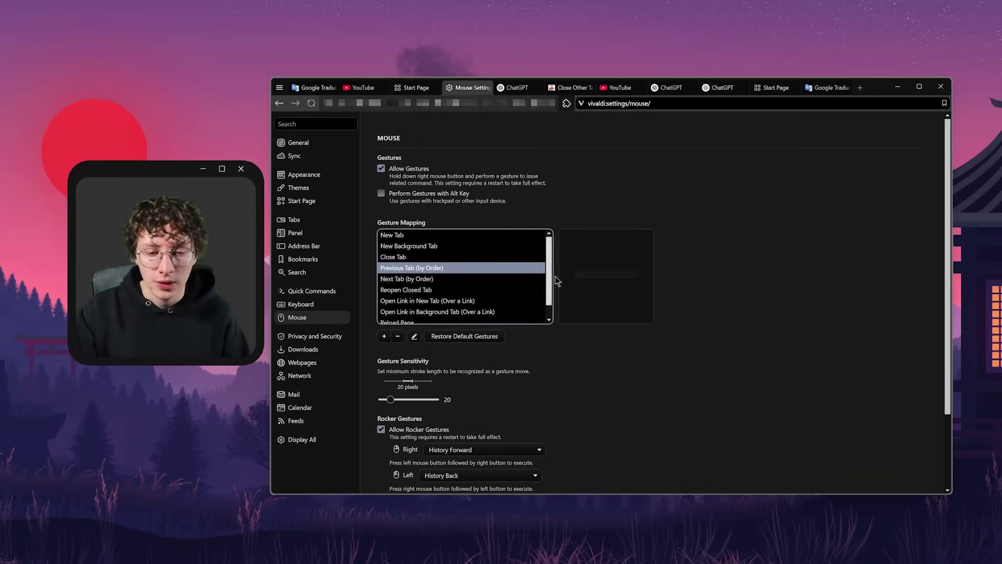
Preview the Next Tab (by Order) gesture, return to Mouse settings, and open a new tab.
{"action": "left_click", "coordinate": [397, 282]}
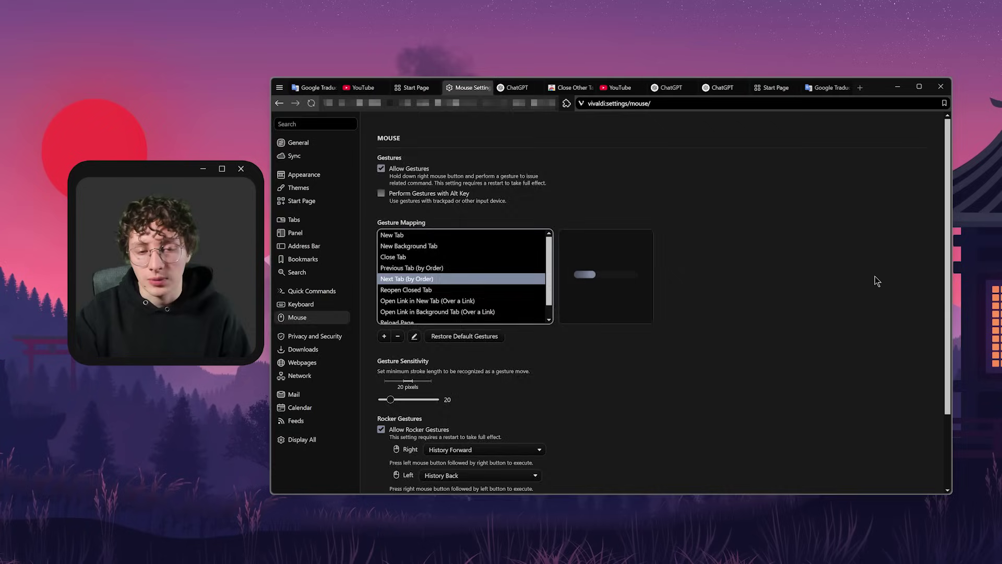
{"action": "mouse_move", "coordinate": [875, 276]}
{"action": "left_mouse_down"}
{"action": "mouse_move", "coordinate": [524, 185]}
{"action": "mouse_move", "coordinate": [913, 208]}
{"action": "mouse_move", "coordinate": [563, 195]}
{"action": "left_mouse_up"}
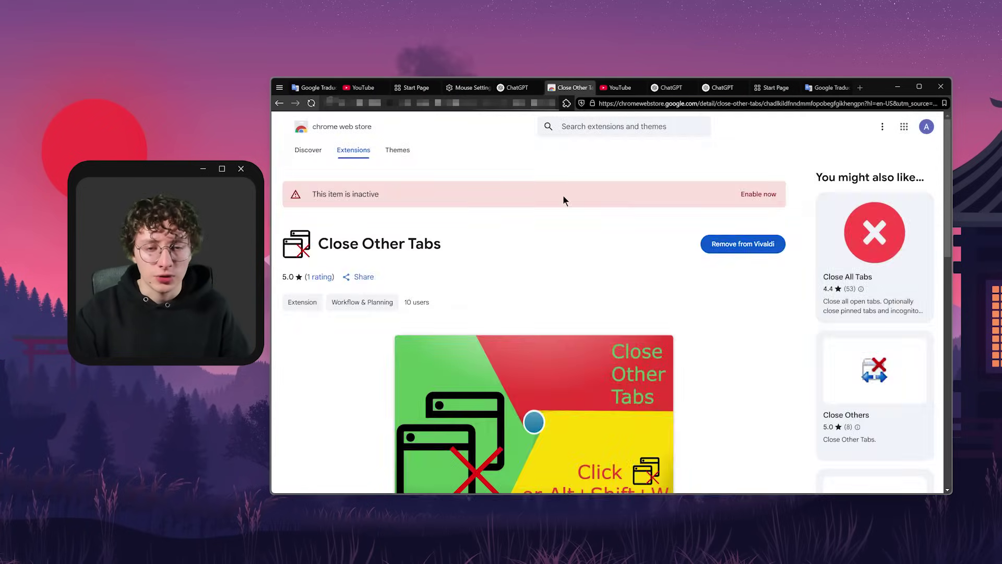
{"action": "left_click", "coordinate": [468, 87]}
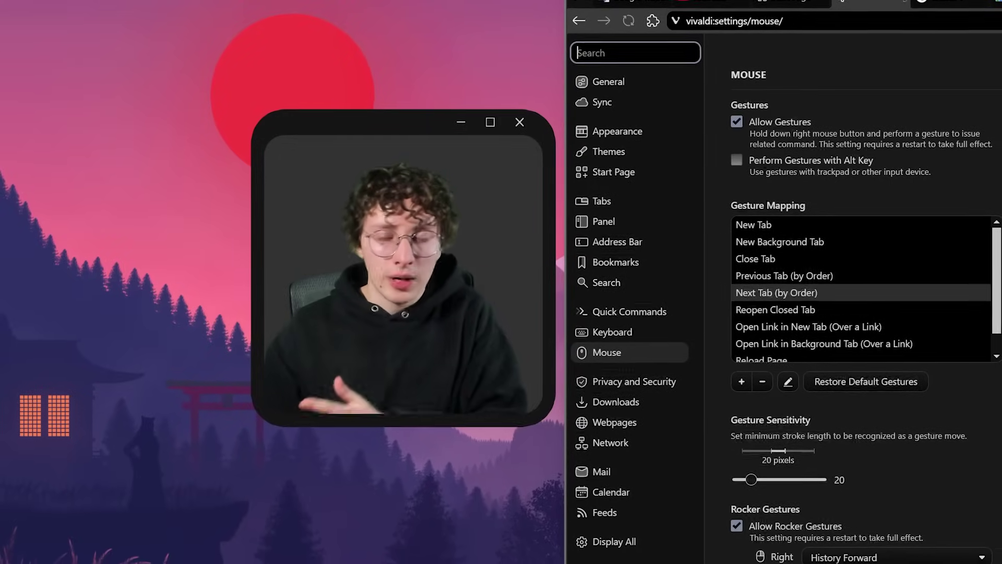
{"action": "key", "text": "ctrl+t"}
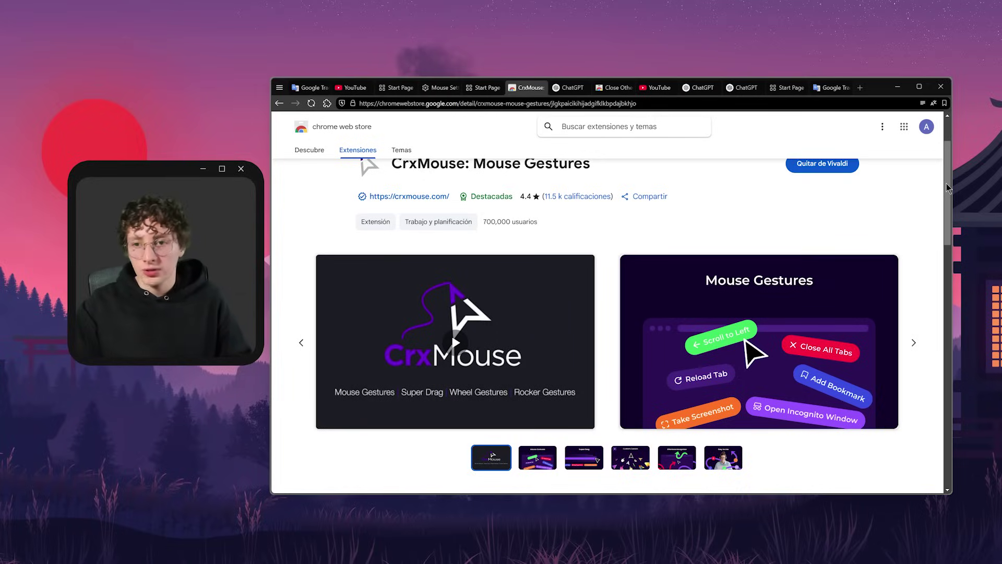
Draw gestures to switch tabs, open and close a tab, reload, and open a new window.
{"action": "left_click_drag", "start_coordinate": [948, 186], "coordinate": [948, 179]}
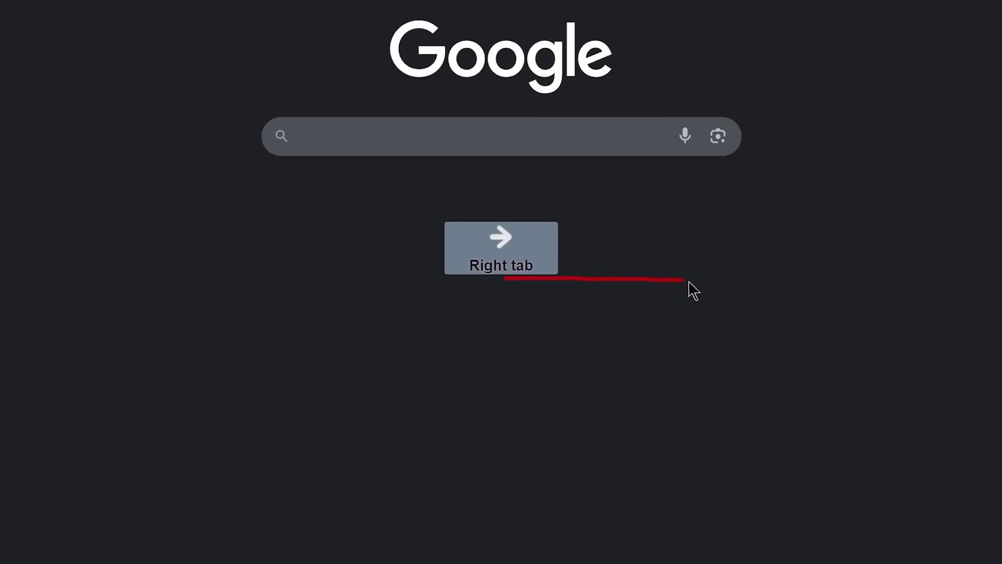
{"action": "left_click_drag", "start_coordinate": [473, 475], "coordinate": [475, 384]}
{"action": "mouse_move", "coordinate": [513, 324]}
{"action": "left_mouse_down"}
{"action": "mouse_move", "coordinate": [519, 401]}
{"action": "mouse_move", "coordinate": [499, 396]}
{"action": "left_mouse_up"}
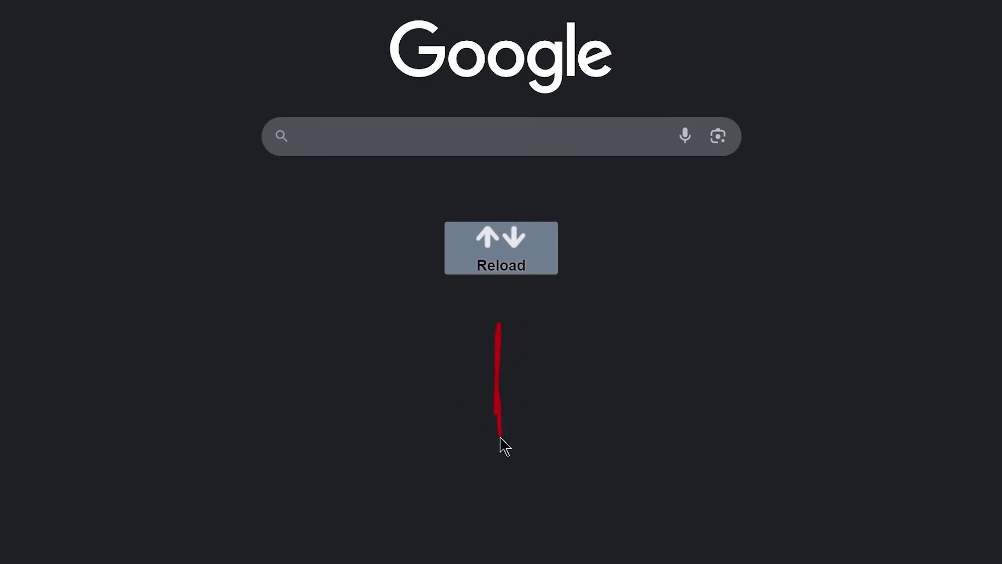
{"action": "mouse_move", "coordinate": [447, 319]}
{"action": "left_mouse_down"}
{"action": "mouse_move", "coordinate": [455, 390]}
{"action": "mouse_move", "coordinate": [525, 323]}
{"action": "left_mouse_up"}
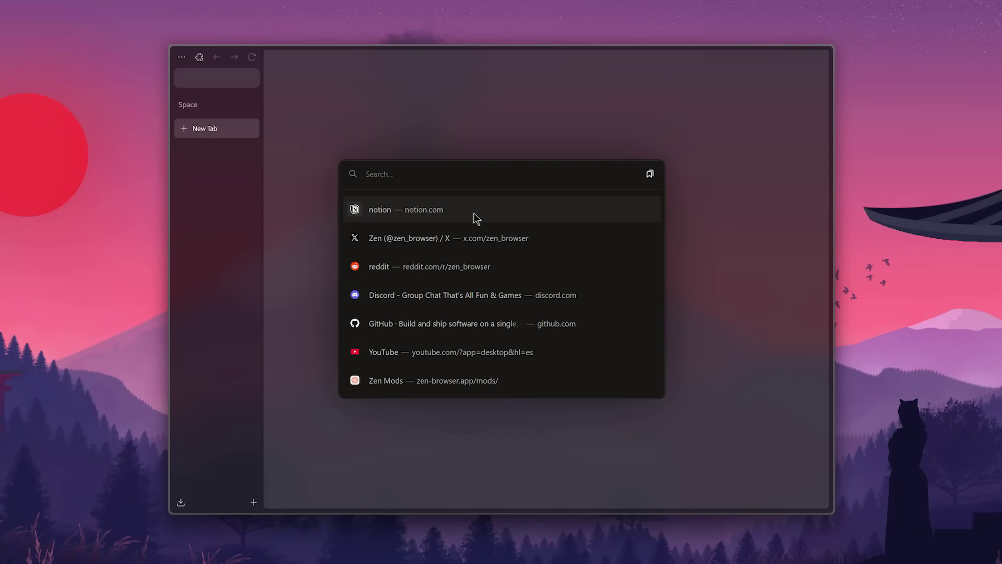
Enter 'ze' to open the zen-browser.app suggestion and scroll down its homepage.
{"action": "type", "text": "zen-browser.app"}
{"action": "key", "text": "Return"}
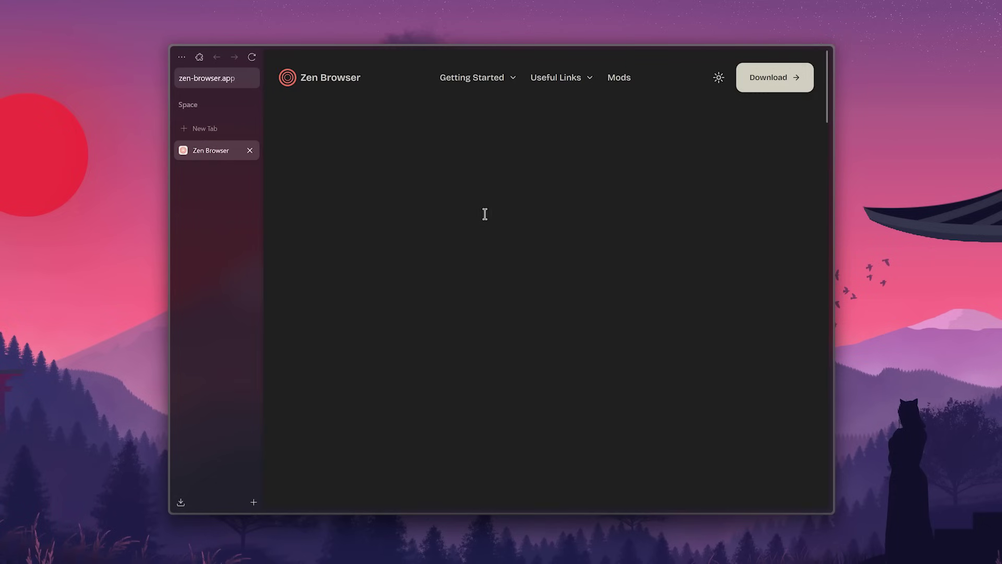
{"action": "scroll", "coordinate": [821, 104], "scroll_direction": "down", "scroll_amount": 10}
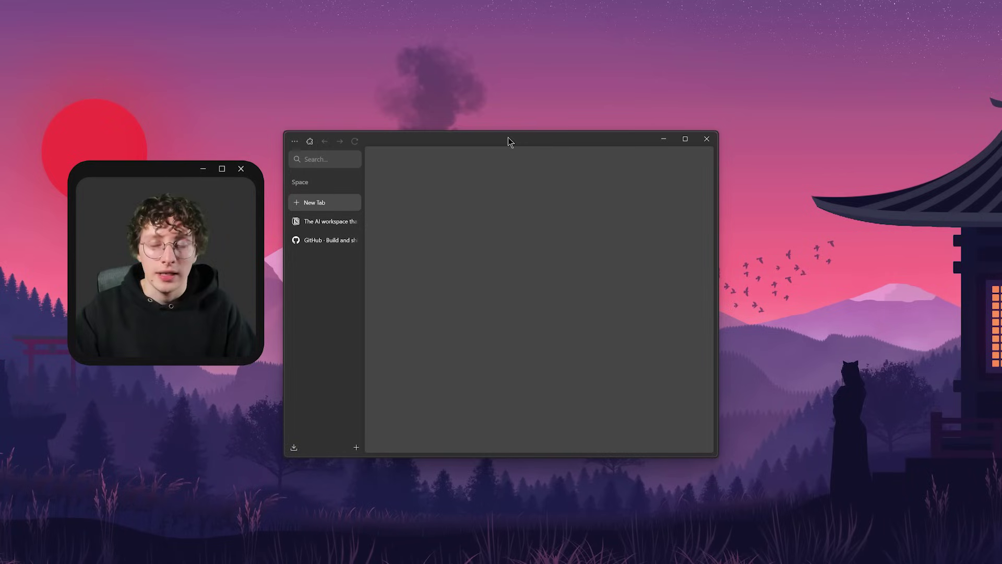
Drag the Zen Browser window further right, then nudge it slightly left and down.
{"action": "left_click_drag", "start_coordinate": [510, 139], "coordinate": [550, 136]}
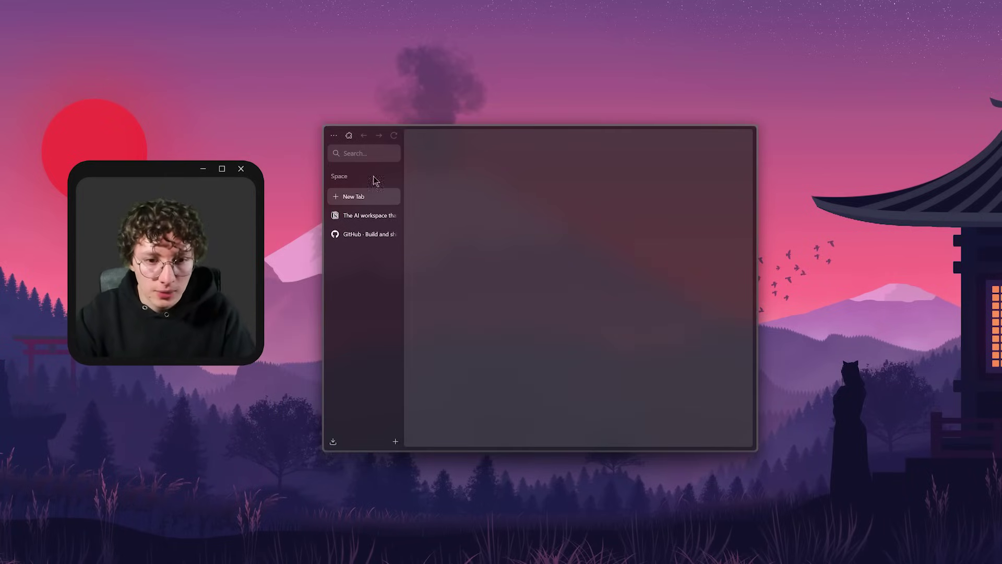
{"action": "left_click_drag", "start_coordinate": [429, 135], "coordinate": [492, 150]}
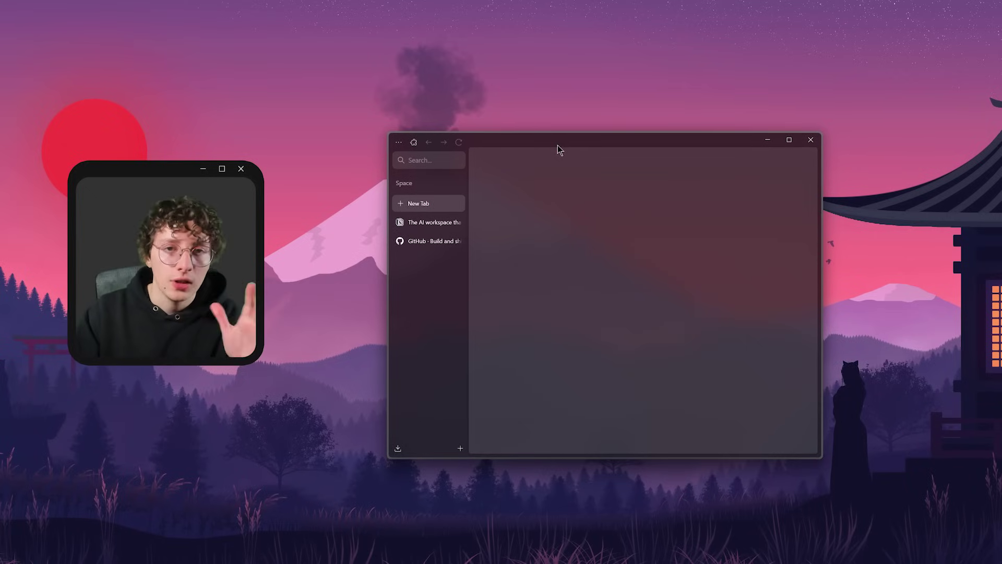
{"action": "left_click_drag", "start_coordinate": [575, 141], "coordinate": [555, 151]}
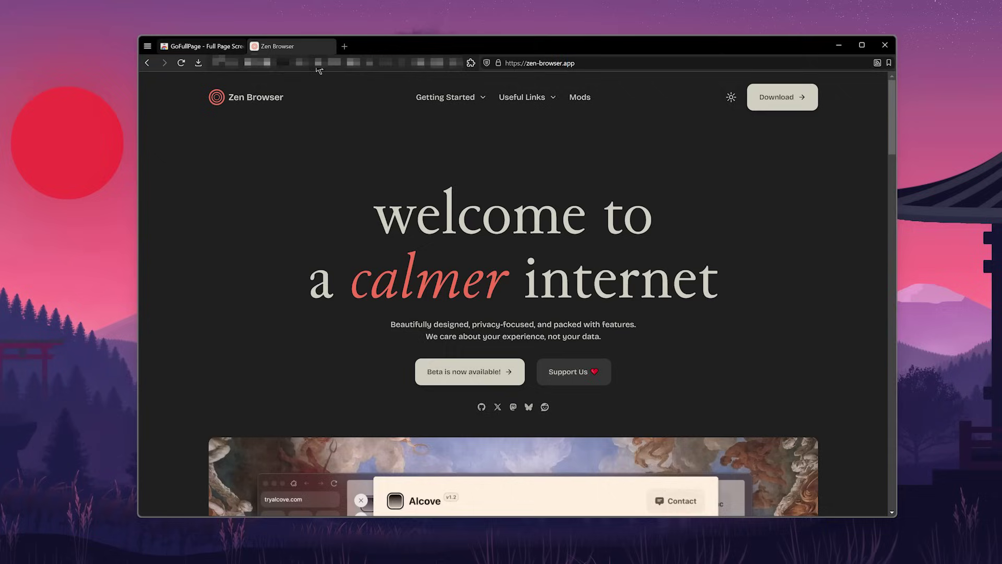
Capture the whole Zen Browser page with GoFullPage and view the screenshot at full size.
{"action": "left_click", "coordinate": [318, 62]}
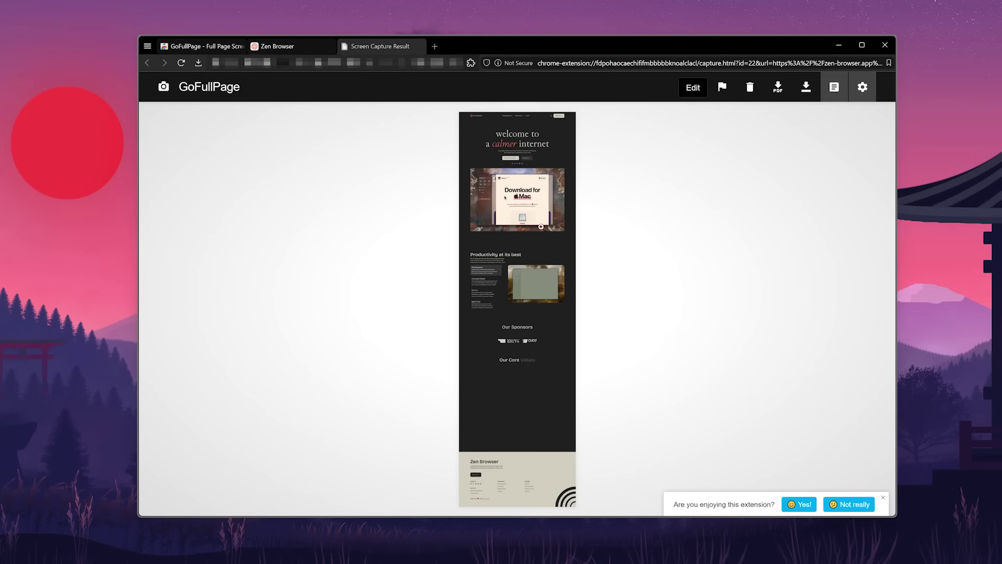
{"action": "left_click", "coordinate": [511, 209]}
{"action": "scroll", "coordinate": [522, 235], "scroll_direction": "up", "scroll_amount": 5}
{"action": "scroll", "coordinate": [540, 230], "scroll_direction": "down", "scroll_amount": 15}
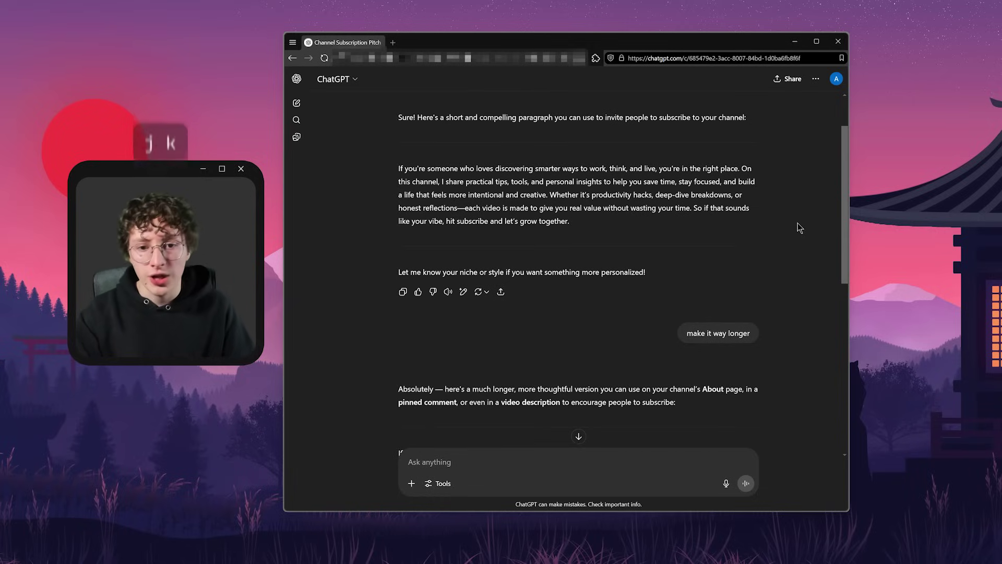
Scroll down and up through the ChatGPT conversation with Vimium's j and k keys.
{"action": "key", "text": "j"}
{"action": "key", "text": "j"}
{"action": "key", "text": "j"}
{"action": "key", "text": "k"}
{"action": "key", "text": "k"}
{"action": "key", "text": "k"}
{"action": "key", "text": "k"}
{"action": "key", "text": "k"}
{"action": "key", "text": "j"}
{"action": "key", "text": "j"}
{"action": "key", "text": "j"}
{"action": "key", "text": "j"}
{"action": "key", "text": "k"}
{"action": "key", "text": "k"}
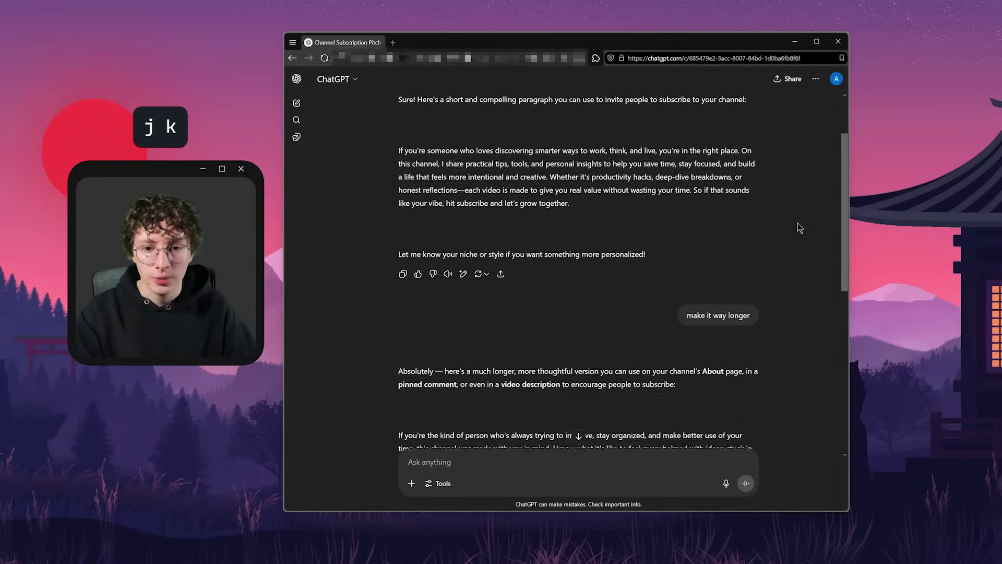
Search open tabs with Shift+T for 'youtube' and switch to the YouTube tab.
{"action": "key", "text": "j"}
{"action": "key", "text": "j"}
{"action": "key", "text": "j"}
{"action": "key", "text": "j"}
{"action": "key", "text": "shift+t"}
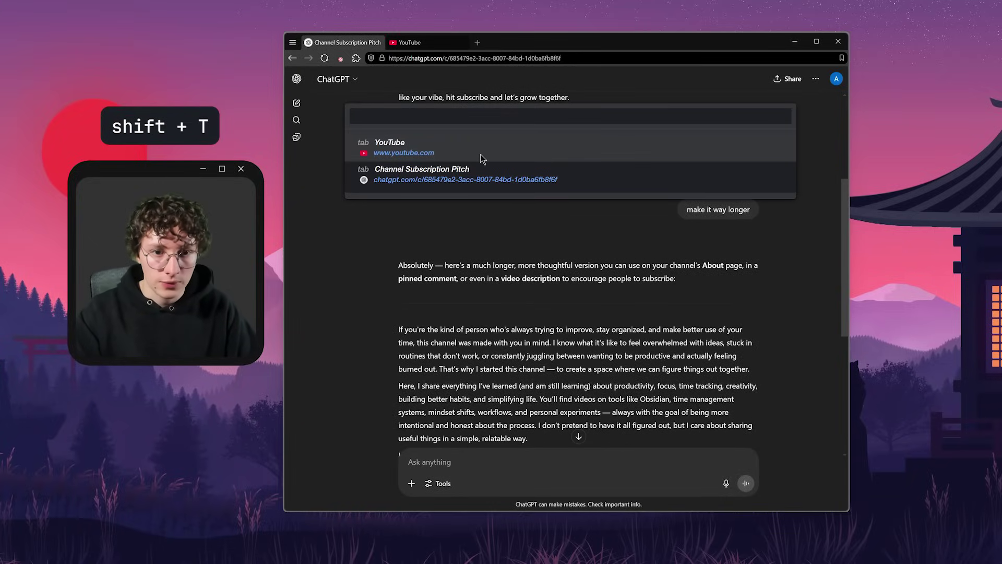
{"action": "type", "text": "youtube"}
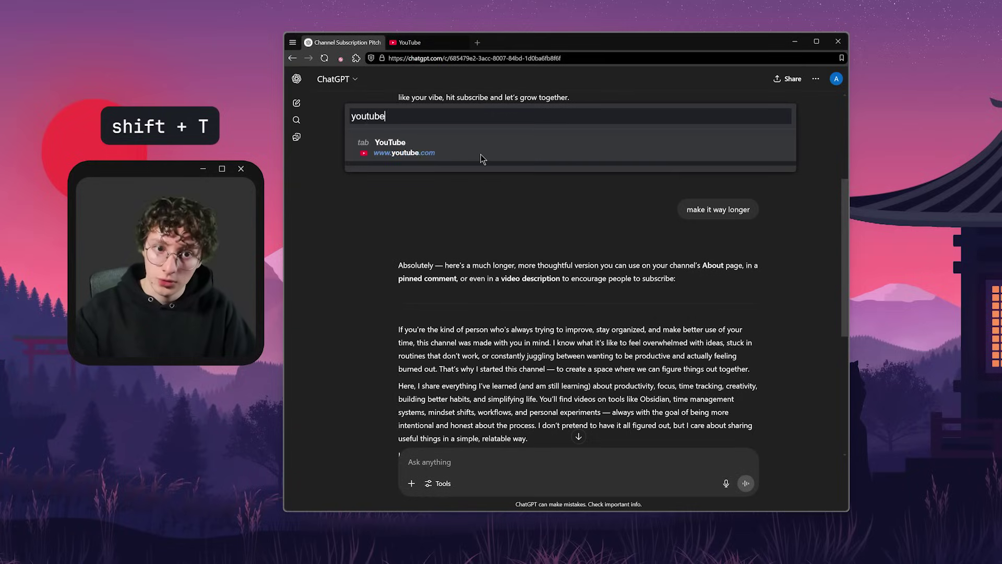
{"action": "key", "text": "Return"}
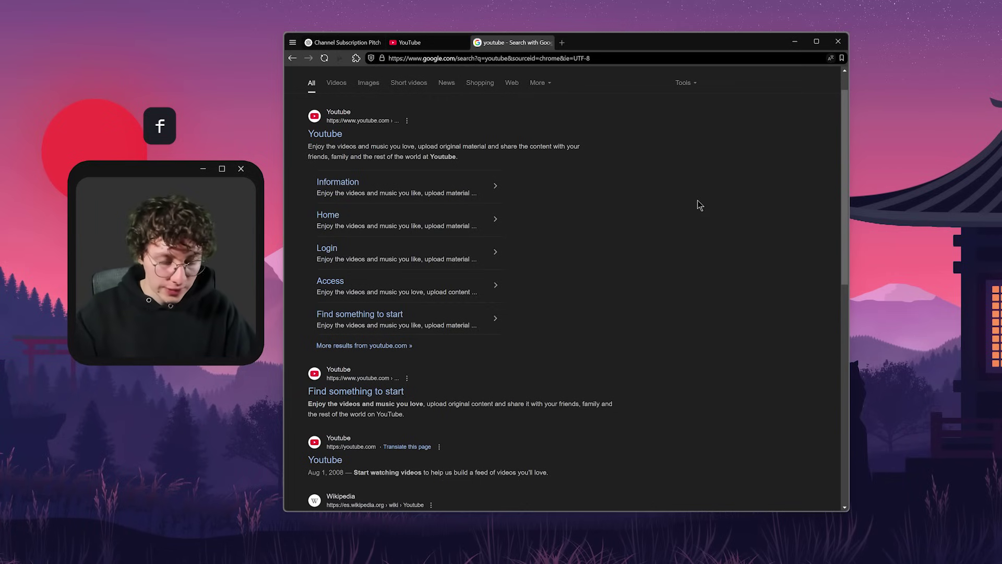
Follow the Home link via Vimium hints, then show Google image results for youtube.
{"action": "key", "text": "f"}
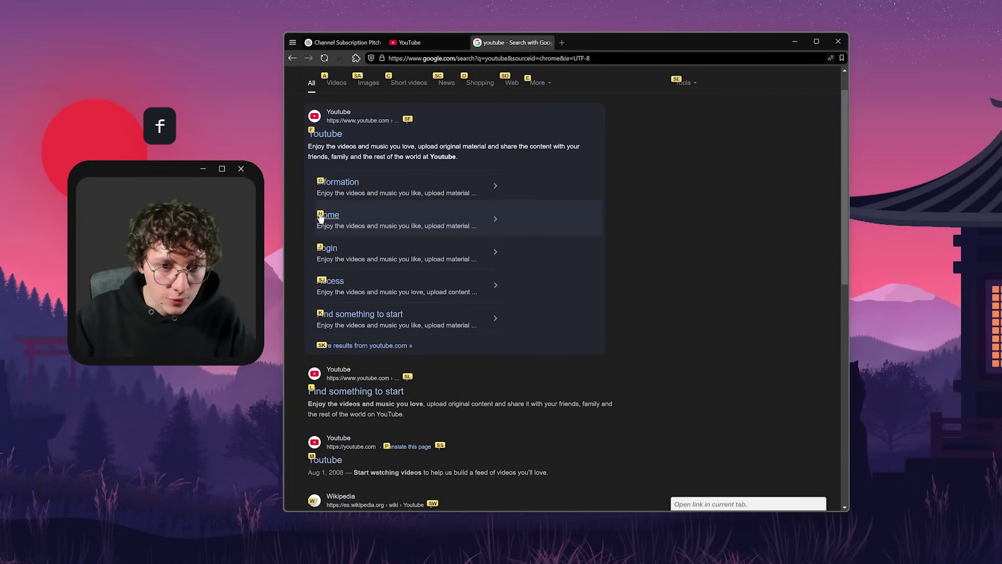
{"action": "key", "text": "h"}
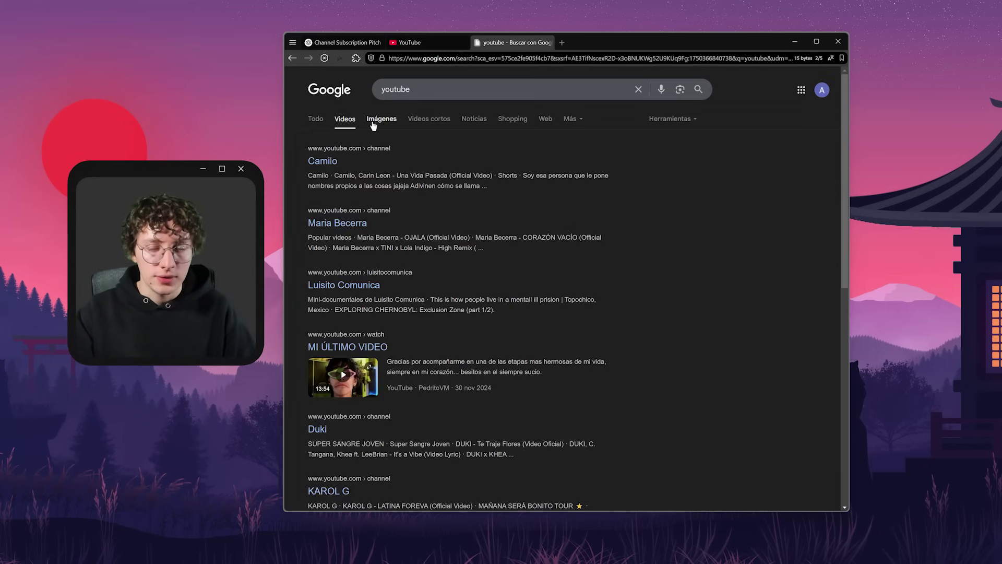
{"action": "left_click", "coordinate": [389, 119]}
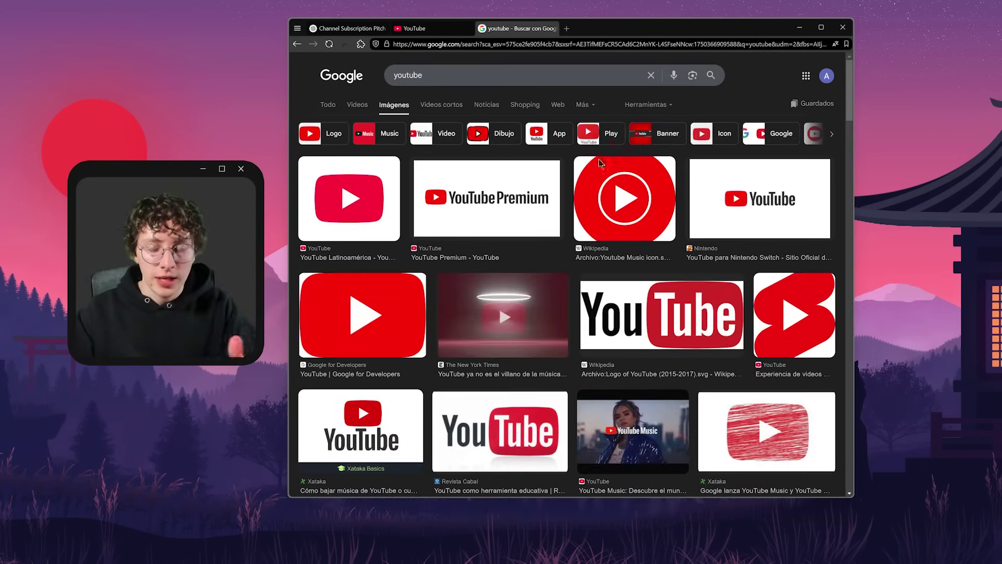
{"action": "scroll", "coordinate": [600, 163], "scroll_direction": "down", "scroll_amount": 2}
{"action": "scroll", "coordinate": [667, 261], "scroll_direction": "up", "scroll_amount": 2}
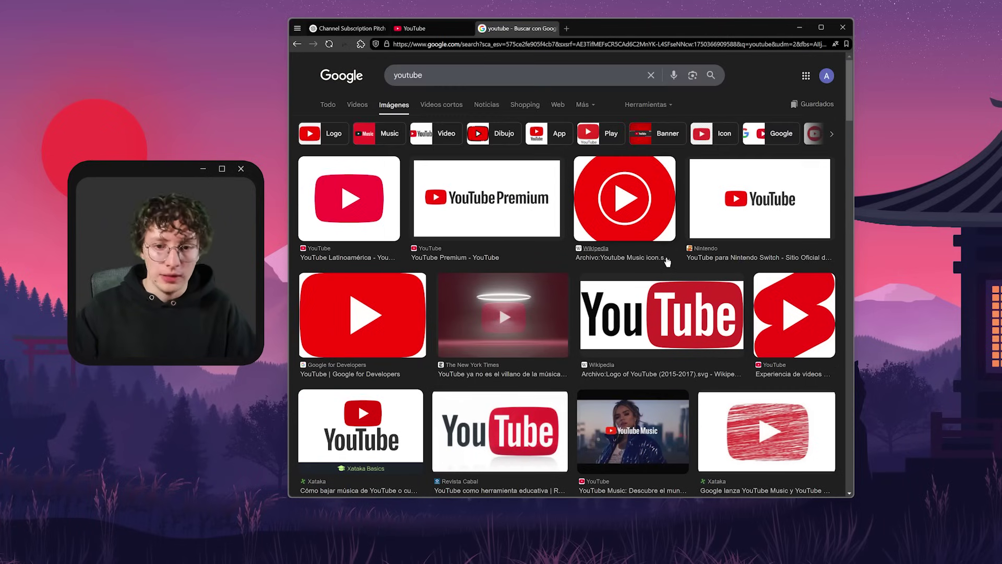
Open the Revista Cabal image in the side preview using Vimium link hints.
{"action": "key", "text": "f"}
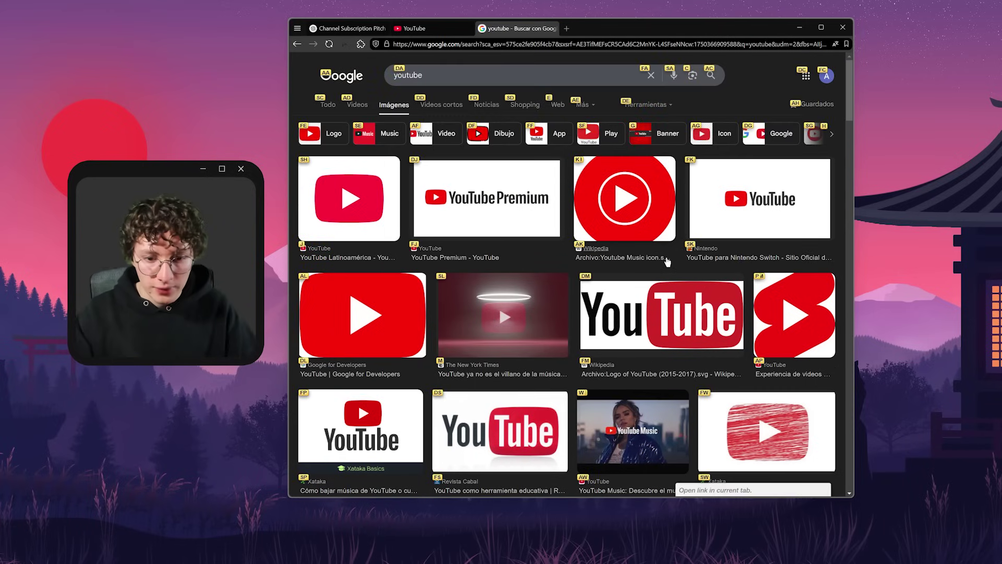
{"action": "key", "text": "d"}
{"action": "key", "text": "s"}
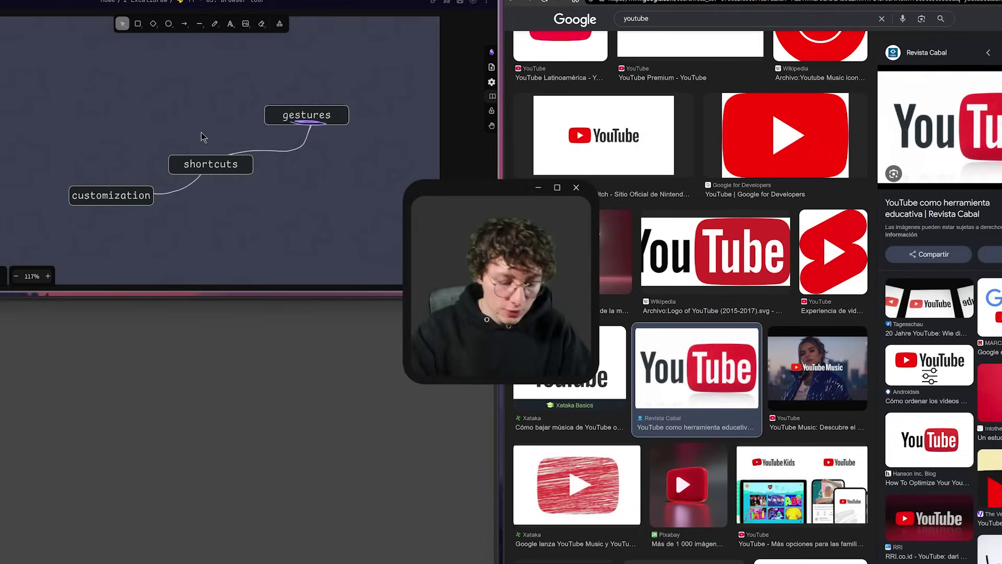
Swap the windows' sides, then clip the YouTube video into Obsidian with Web Clipper.
{"action": "key", "text": "super+shift+Right"}
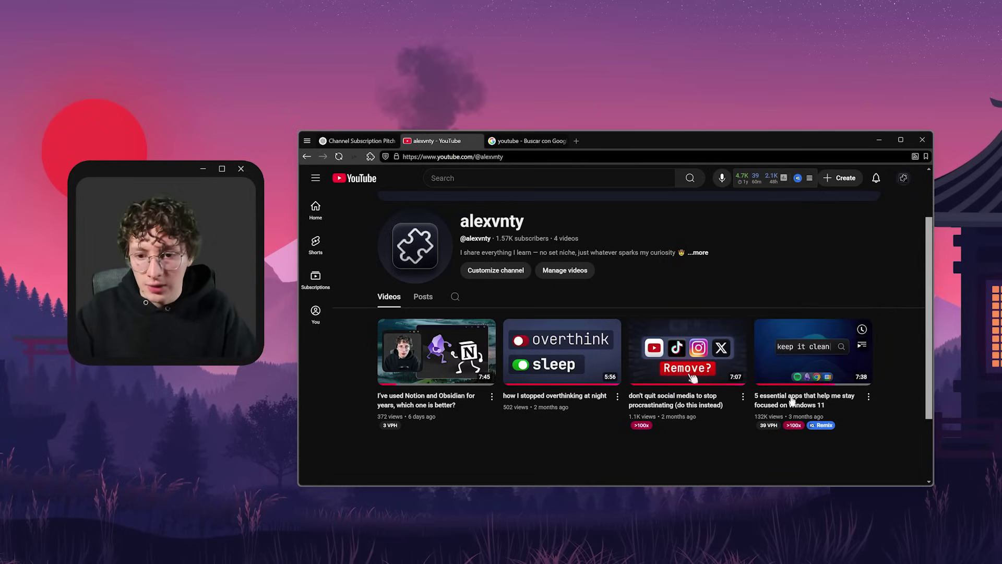
{"action": "mouse_move", "coordinate": [803, 409]}
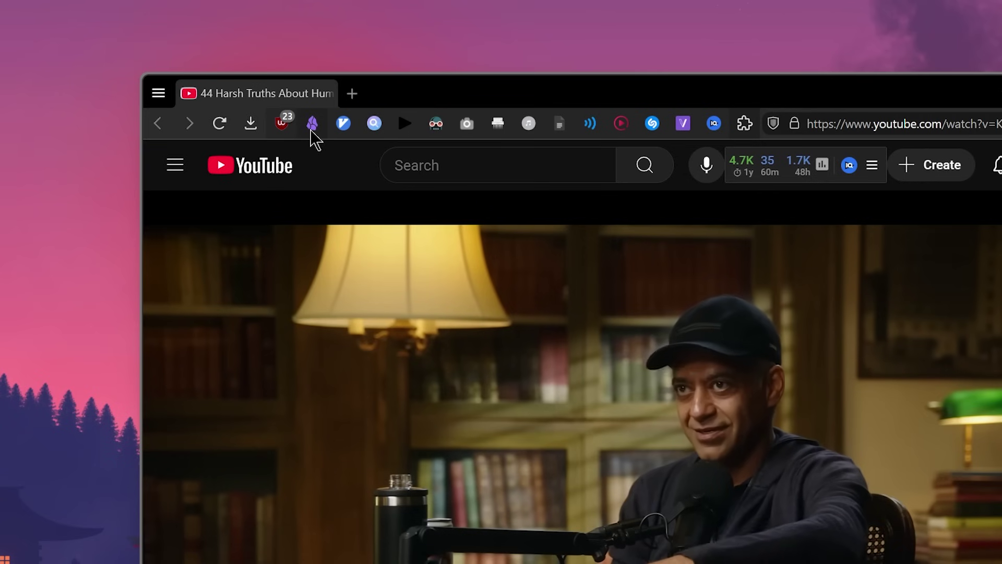
{"action": "left_click", "coordinate": [312, 126]}
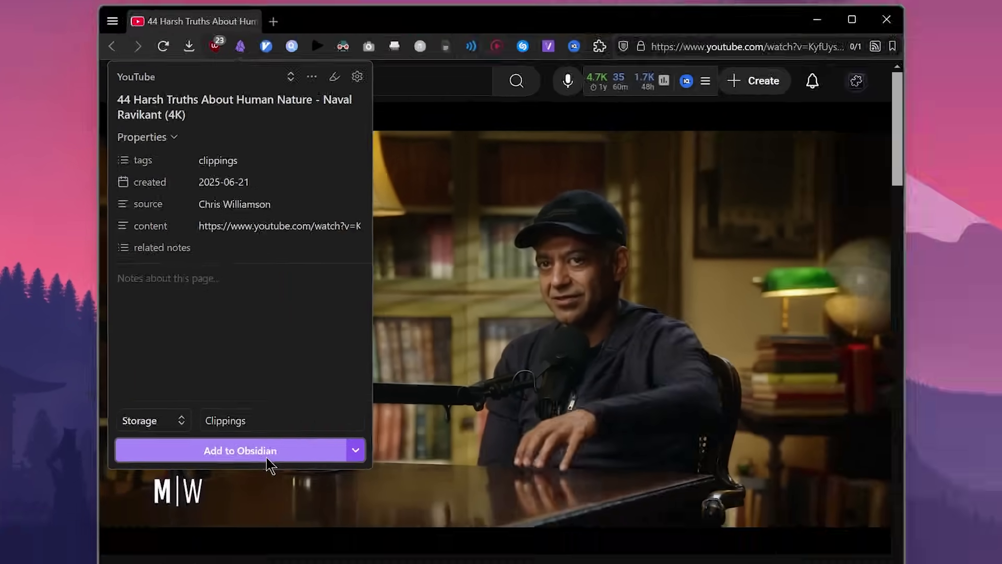
{"action": "left_click", "coordinate": [315, 509]}
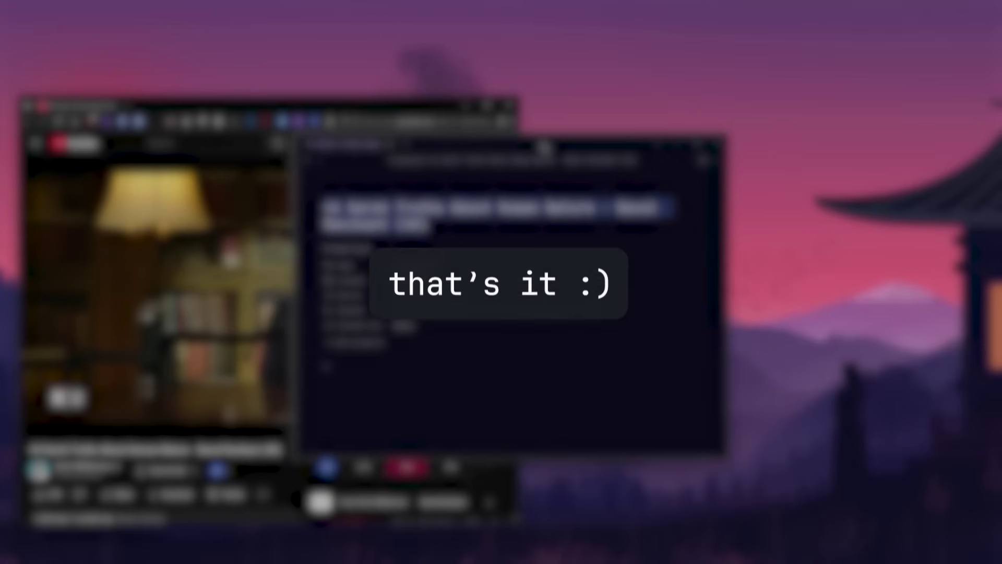